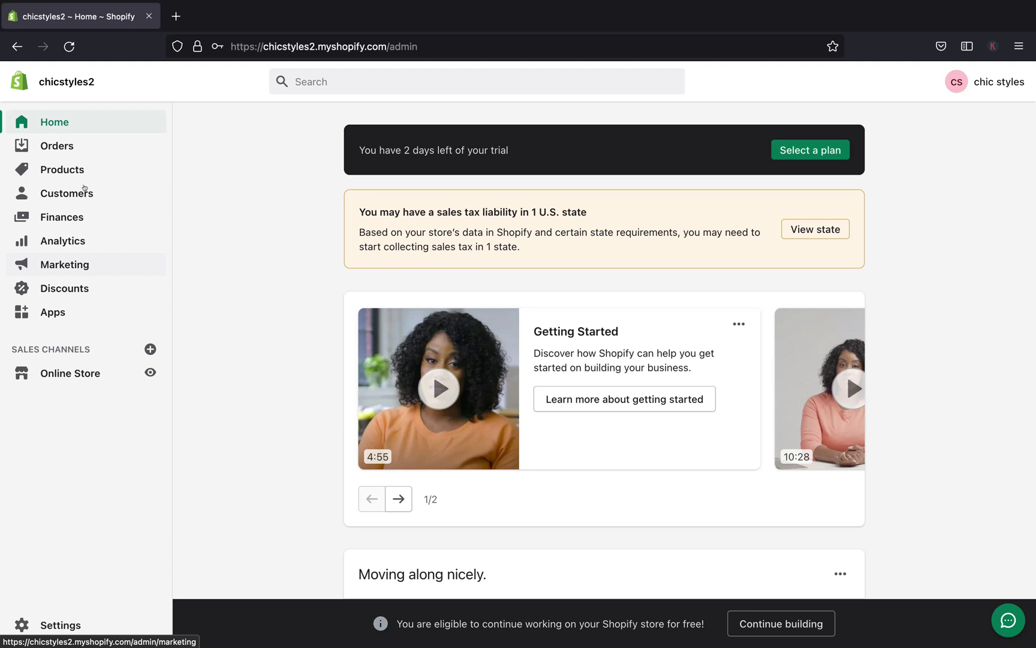
Start creating a new gift card product from the store's Gift cards section
{"action": "left_click", "coordinate": [64, 168]}
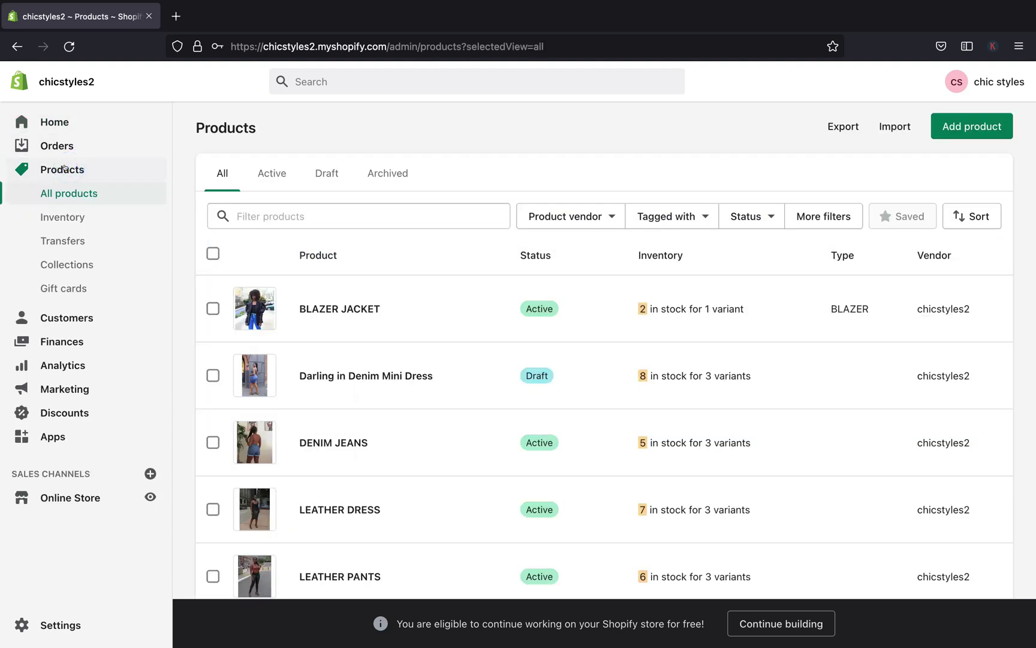
{"action": "left_click", "coordinate": [57, 287]}
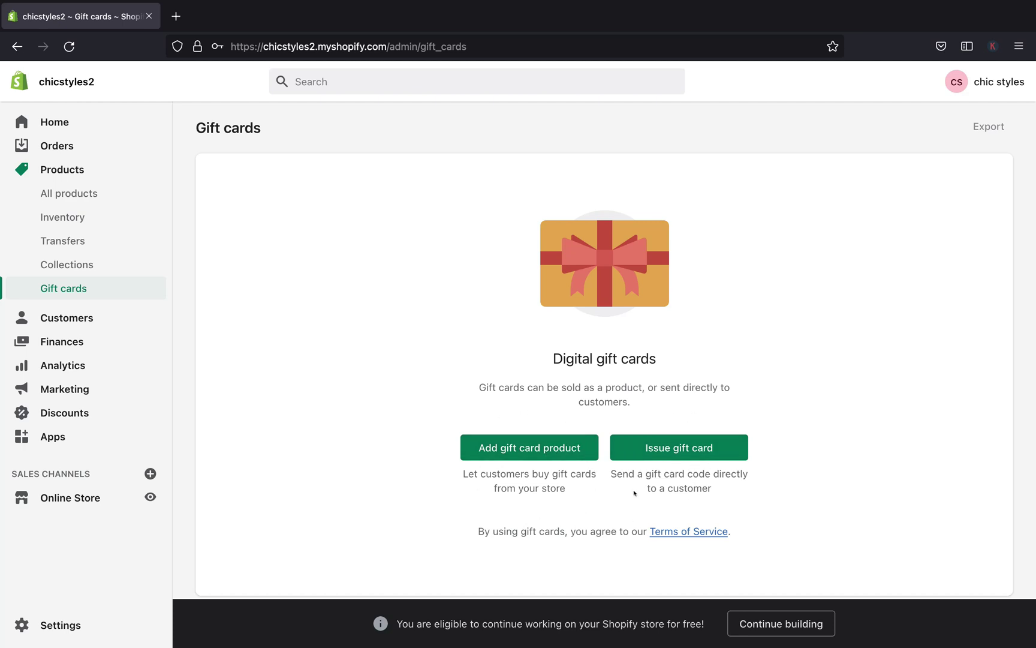
{"action": "left_click", "coordinate": [530, 449]}
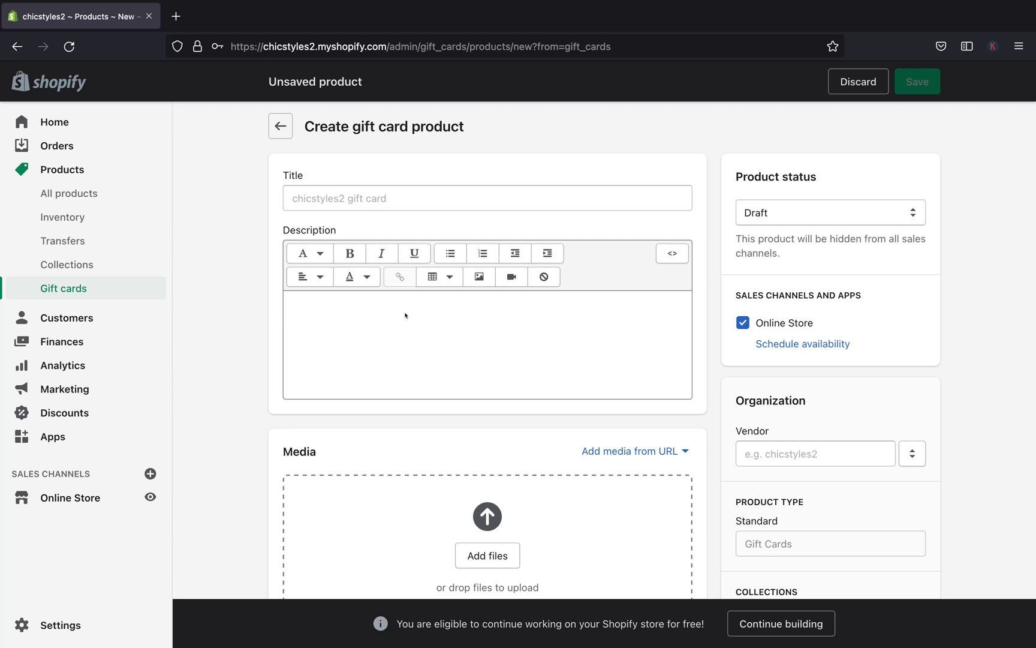
Enter "SPECIAL GIFT CARD" as the title of the gift card product
{"action": "left_click", "coordinate": [400, 198]}
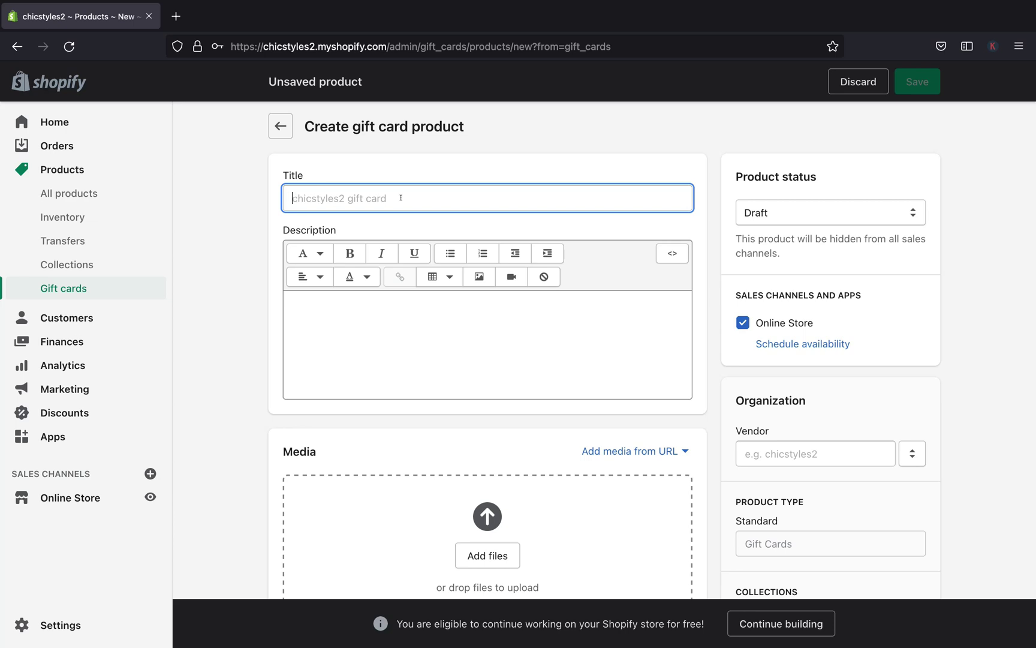
{"action": "type", "text": "SPEC"}
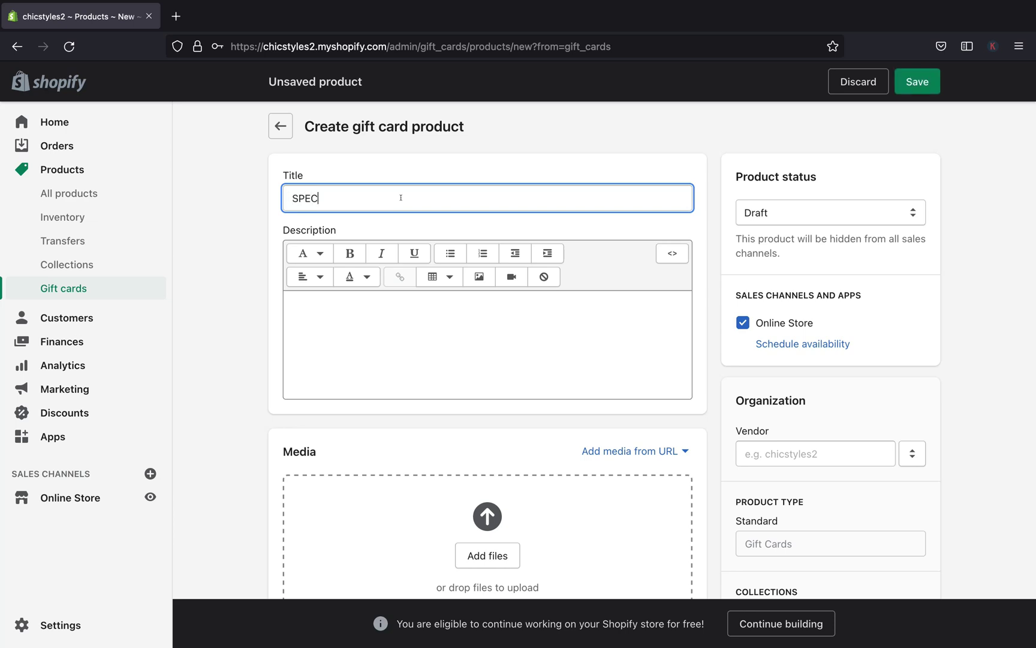
{"action": "type", "text": "IAL GIFT CARD"}
Write the product description "This gift card is special for you or your loved ones. It never expires."
{"action": "left_click", "coordinate": [382, 294]}
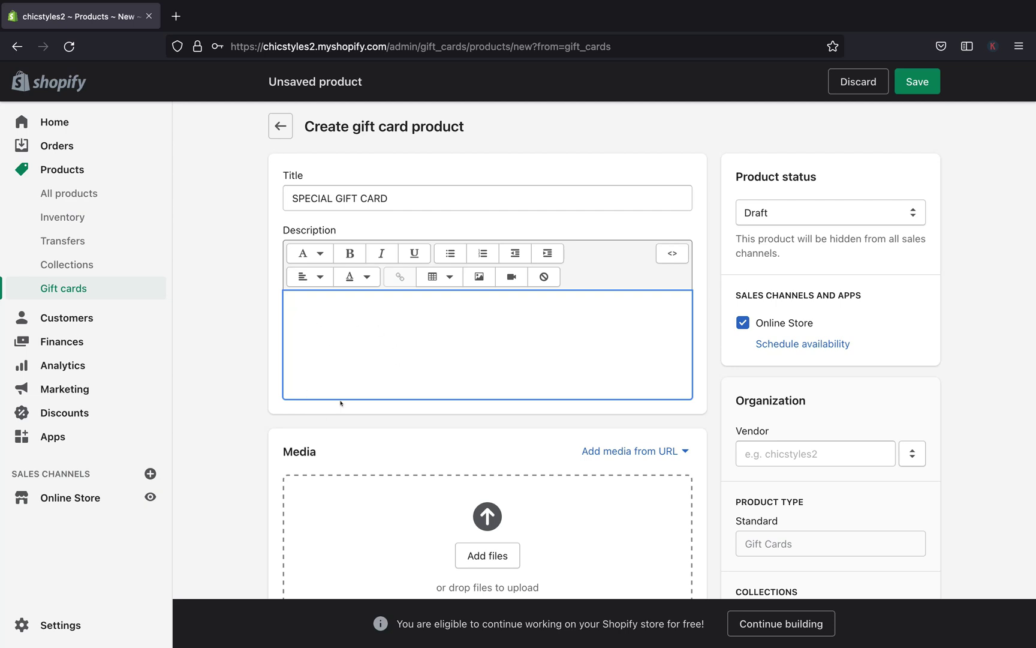
{"action": "type", "text": "This gift card is special for you or"}
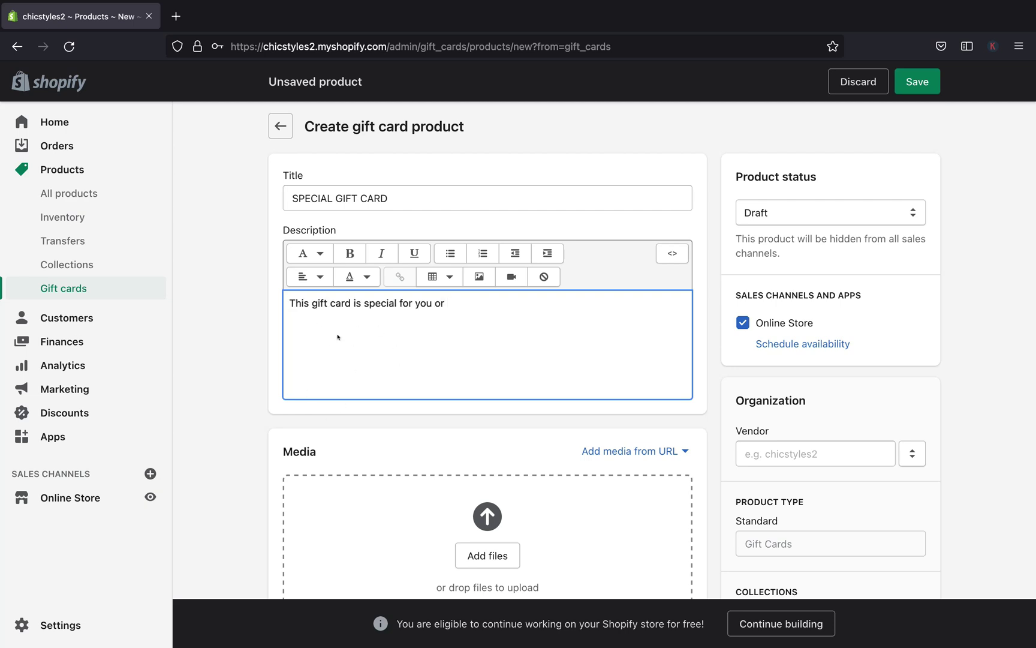
{"action": "type", "text": " you"}
{"action": "type", "text": "r loved ones. It never expires."}
Upload the gift card picture with the red bow to the product's media
{"action": "scroll", "coordinate": [446, 351], "scroll_direction": "down", "scroll_amount": 1}
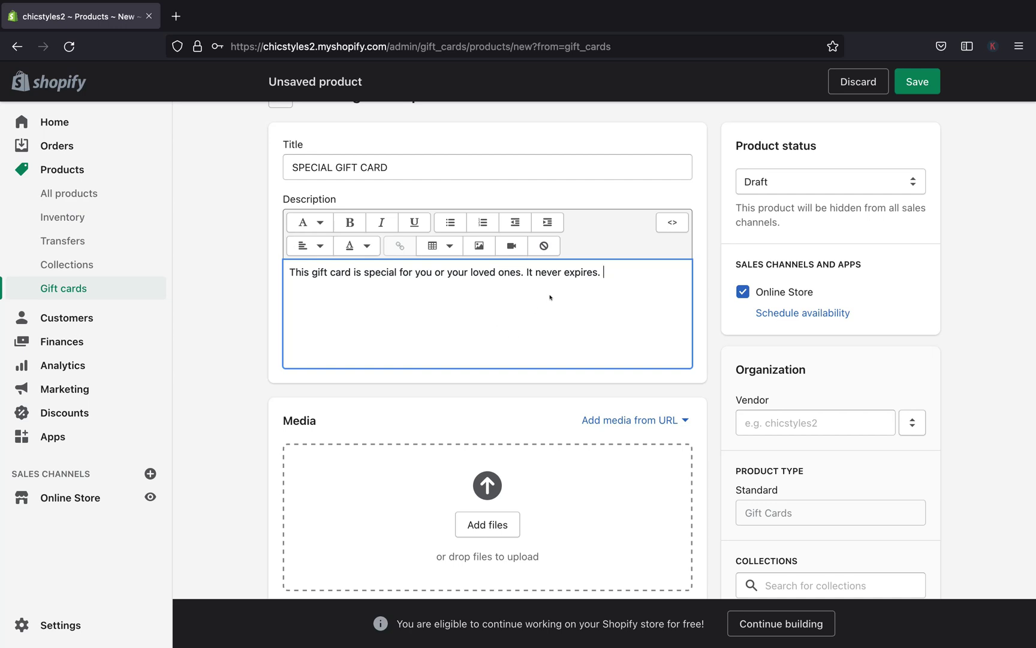
{"action": "scroll", "coordinate": [550, 294], "scroll_direction": "down", "scroll_amount": 2}
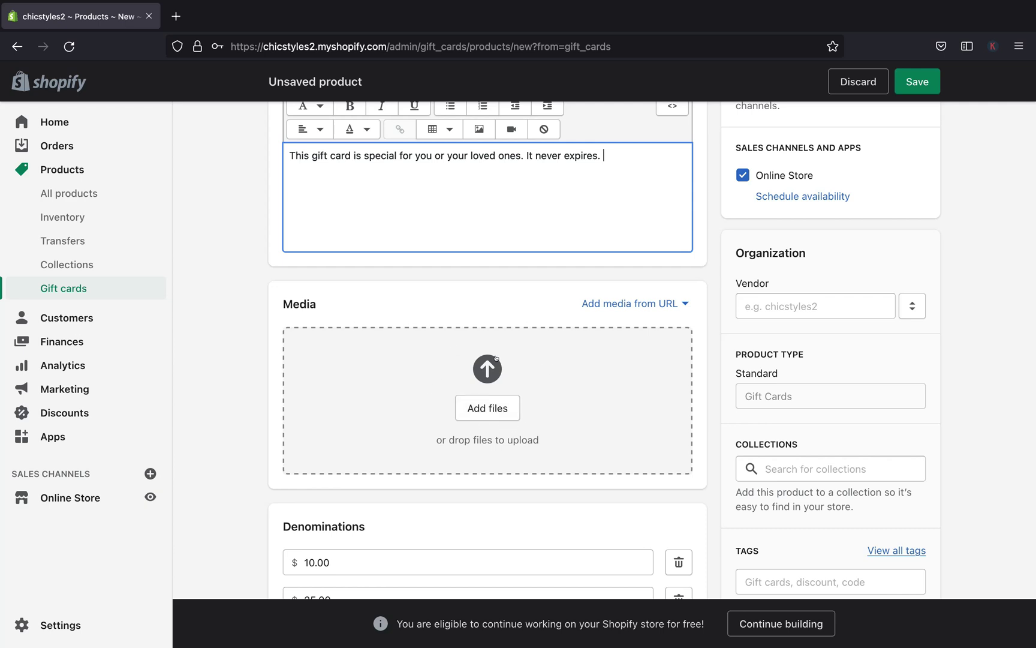
{"action": "left_click", "coordinate": [490, 407]}
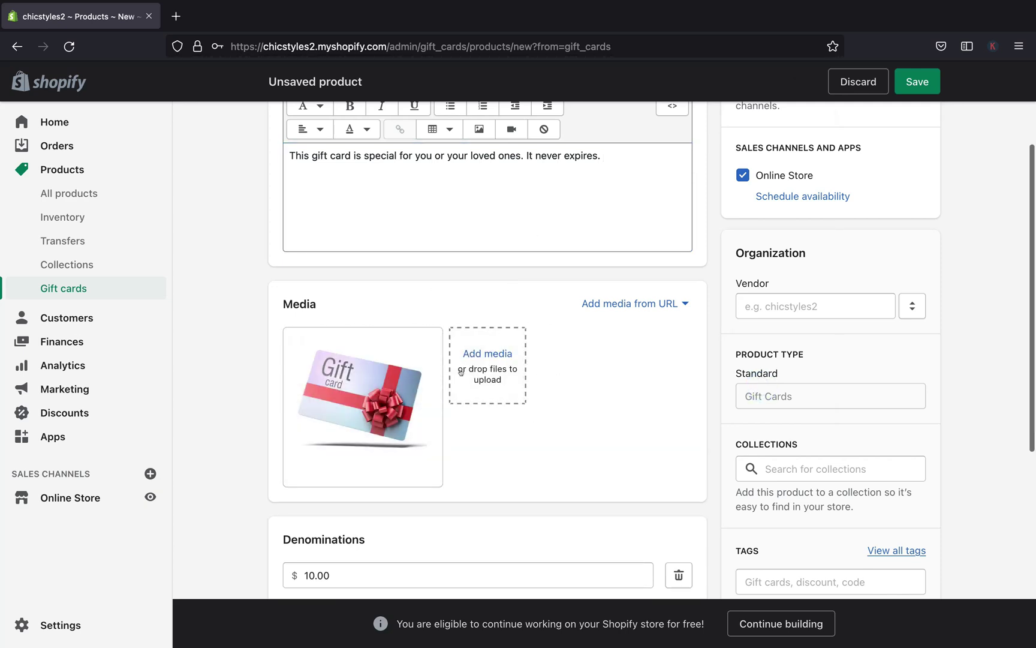
Remove the $10.00 denomination and add a new denomination of $200.00
{"action": "scroll", "coordinate": [450, 360], "scroll_direction": "down", "scroll_amount": 4}
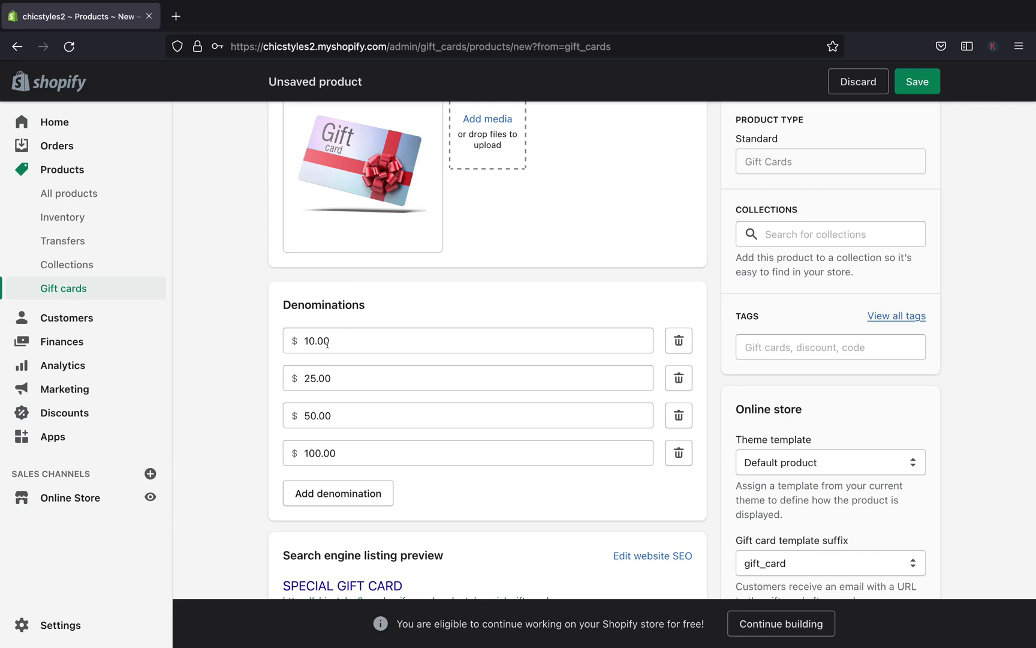
{"action": "left_click", "coordinate": [678, 340]}
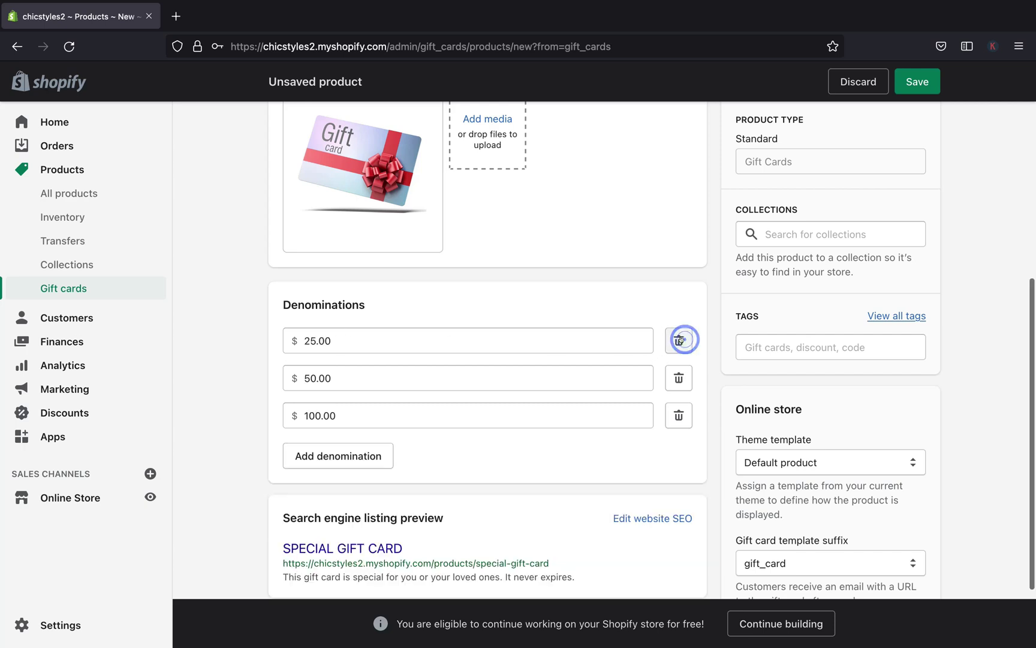
{"action": "left_click", "coordinate": [324, 458]}
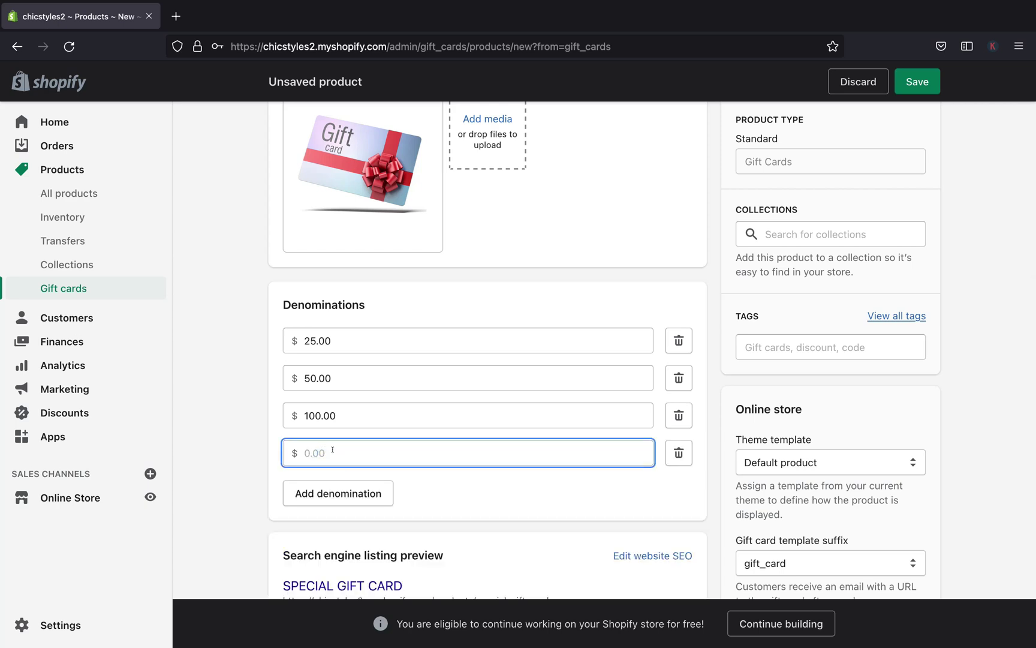
{"action": "type", "text": "200.00"}
{"action": "left_click", "coordinate": [343, 359]}
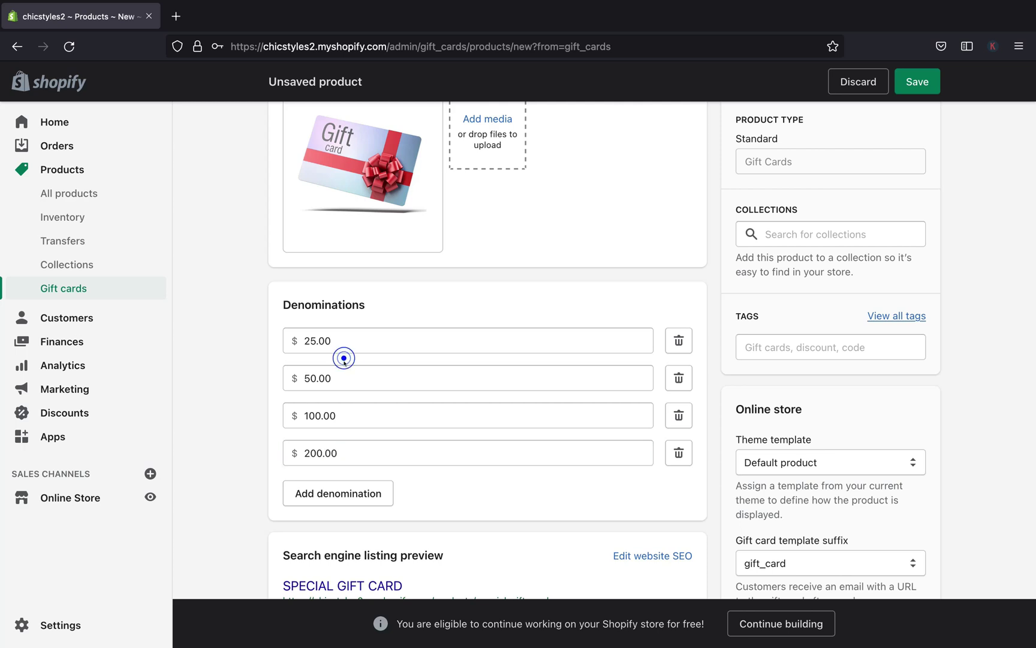
Change the $25.00 denomination to $10.00, leaving no extra blank denomination
{"action": "left_click", "coordinate": [314, 340]}
{"action": "key", "text": "BackSpace"}
{"action": "key", "text": "BackSpace"}
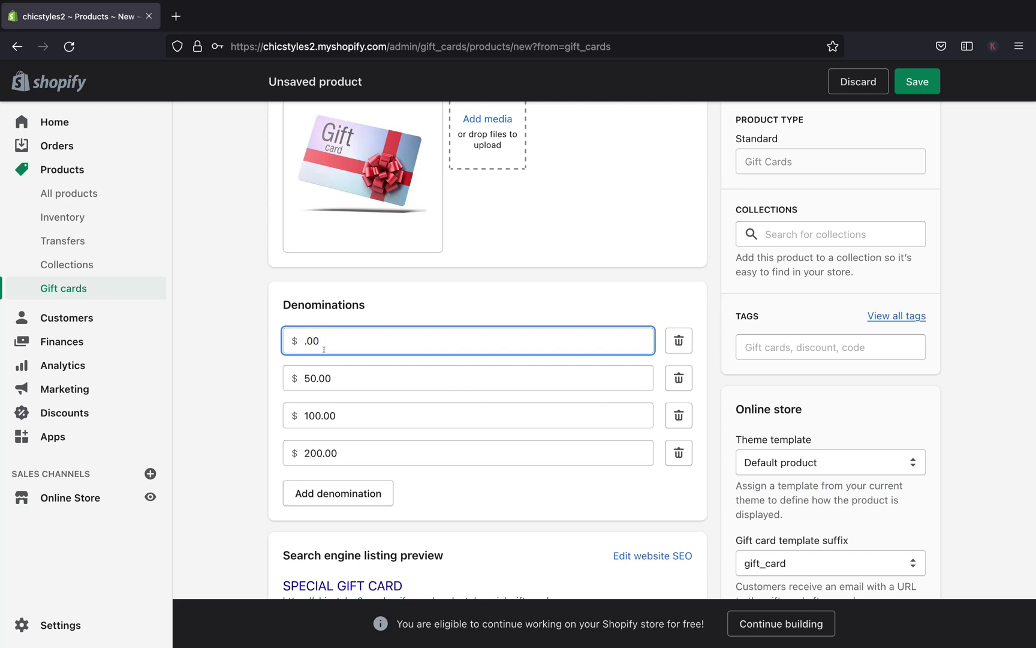
{"action": "type", "text": "1"}
{"action": "key", "text": "BackSpace"}
{"action": "type", "text": "10"}
{"action": "left_click", "coordinate": [345, 374]}
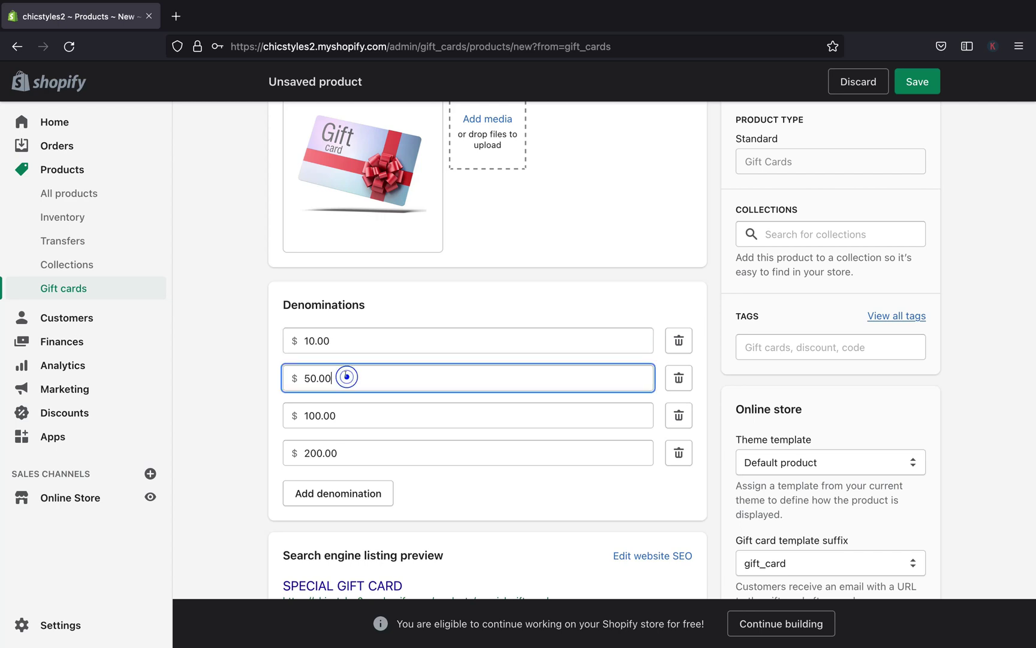
{"action": "left_click", "coordinate": [329, 505]}
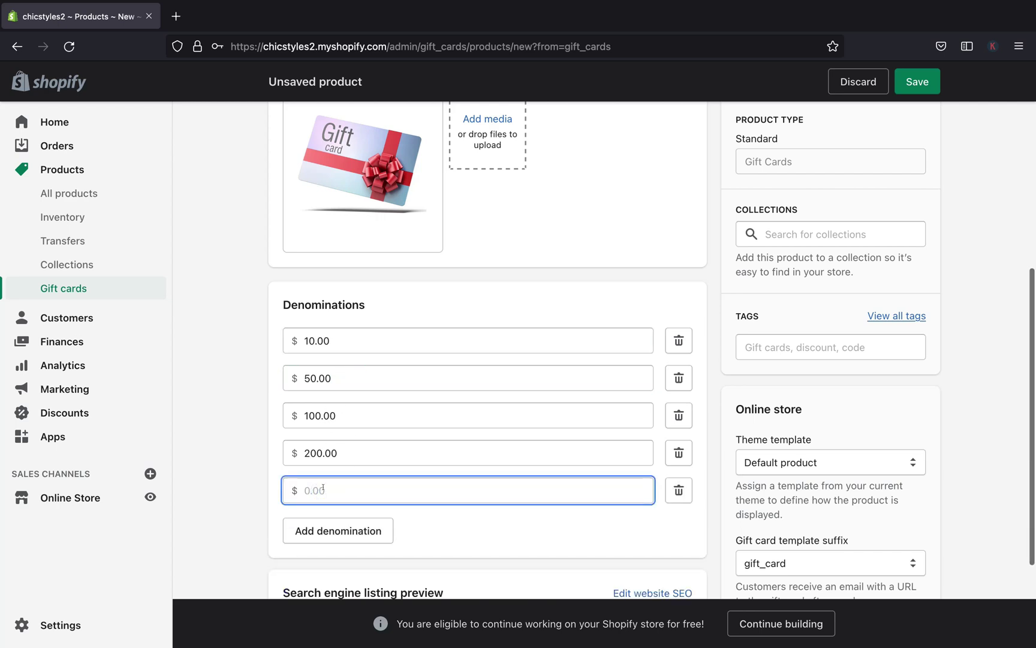
{"action": "left_click", "coordinate": [681, 489]}
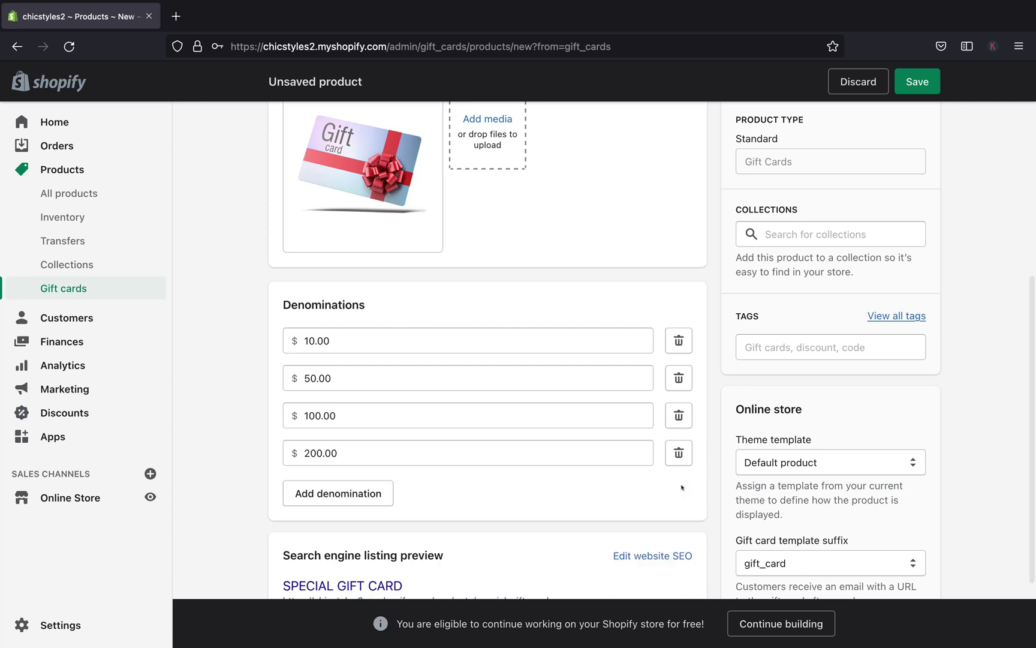
Set the gift card's product status to Active
{"action": "scroll", "coordinate": [420, 455], "scroll_direction": "down", "scroll_amount": 3}
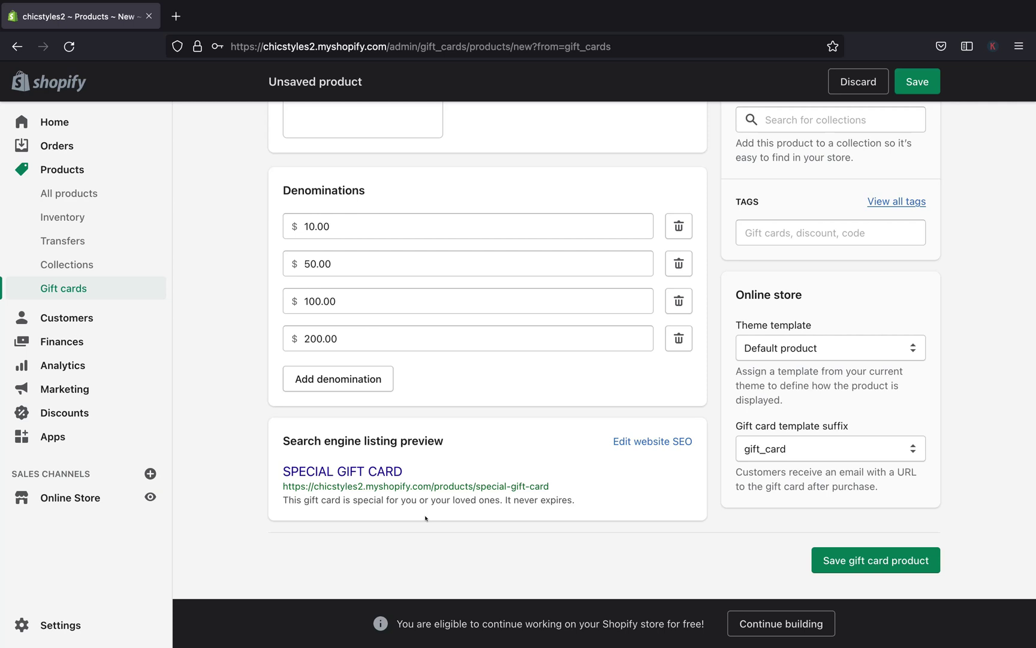
{"action": "scroll", "coordinate": [425, 518], "scroll_direction": "down", "scroll_amount": 2}
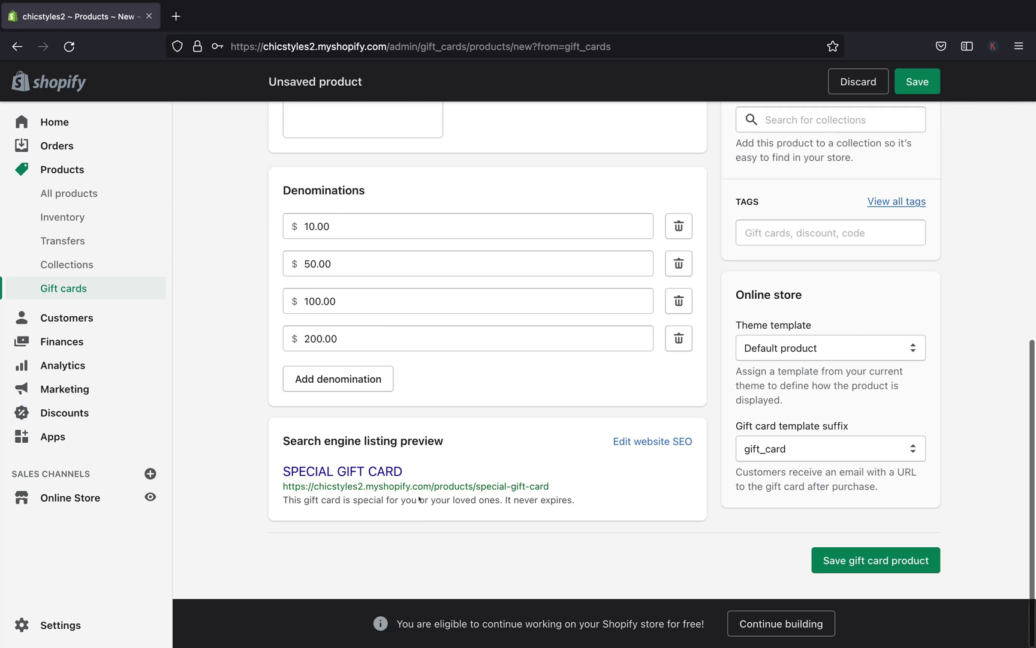
{"action": "scroll", "coordinate": [663, 391], "scroll_direction": "up", "scroll_amount": 10}
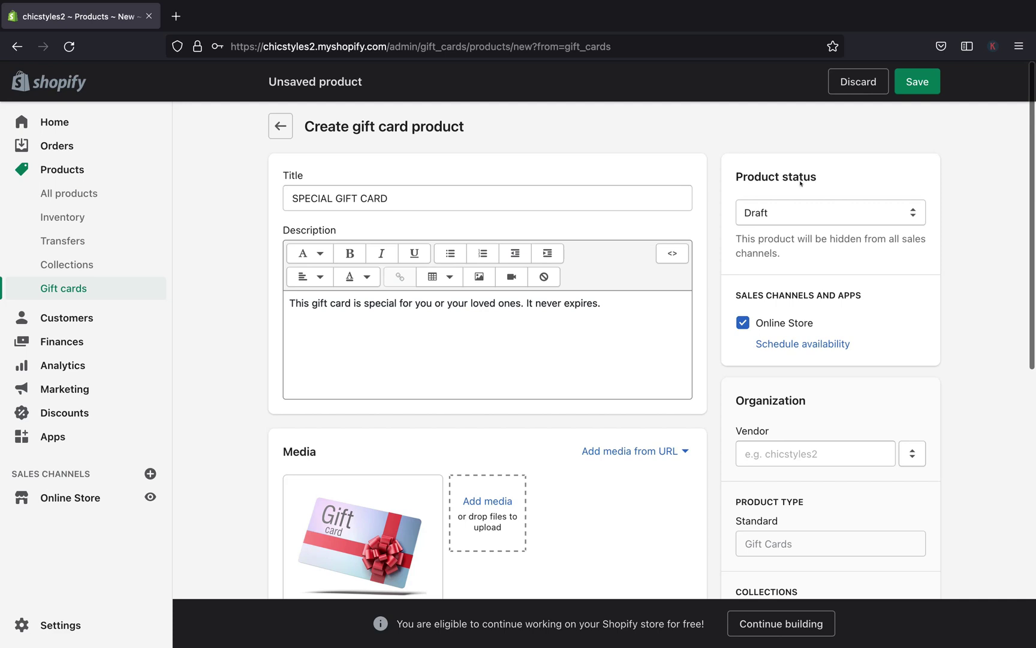
{"action": "left_click", "coordinate": [913, 214]}
{"action": "left_click", "coordinate": [867, 196]}
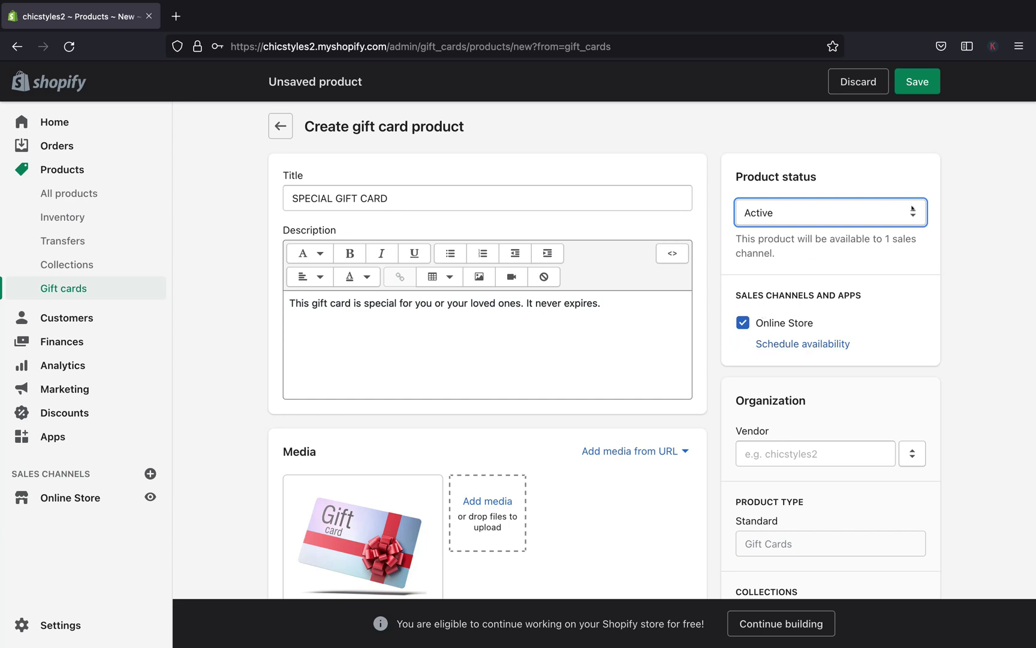
{"action": "left_click", "coordinate": [779, 345]}
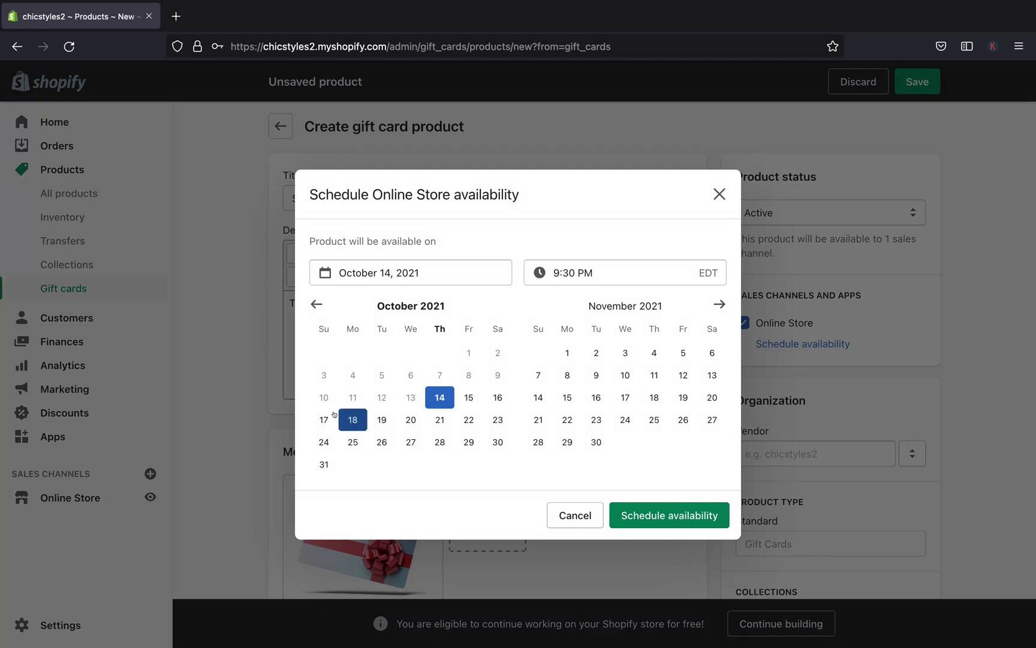
{"action": "left_click", "coordinate": [469, 397]}
{"action": "left_click", "coordinate": [440, 397]}
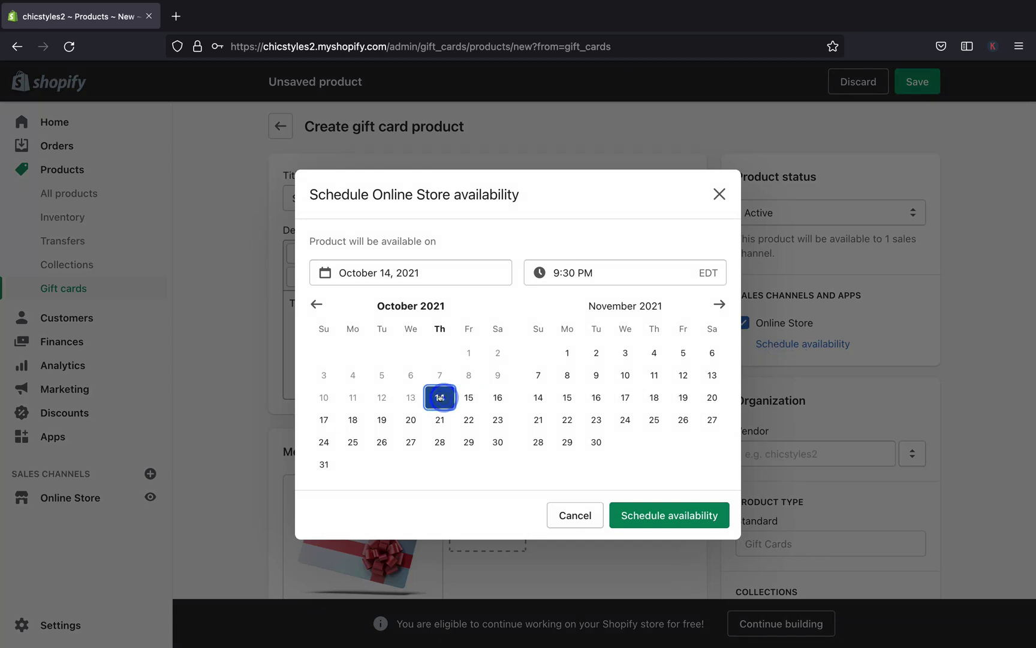
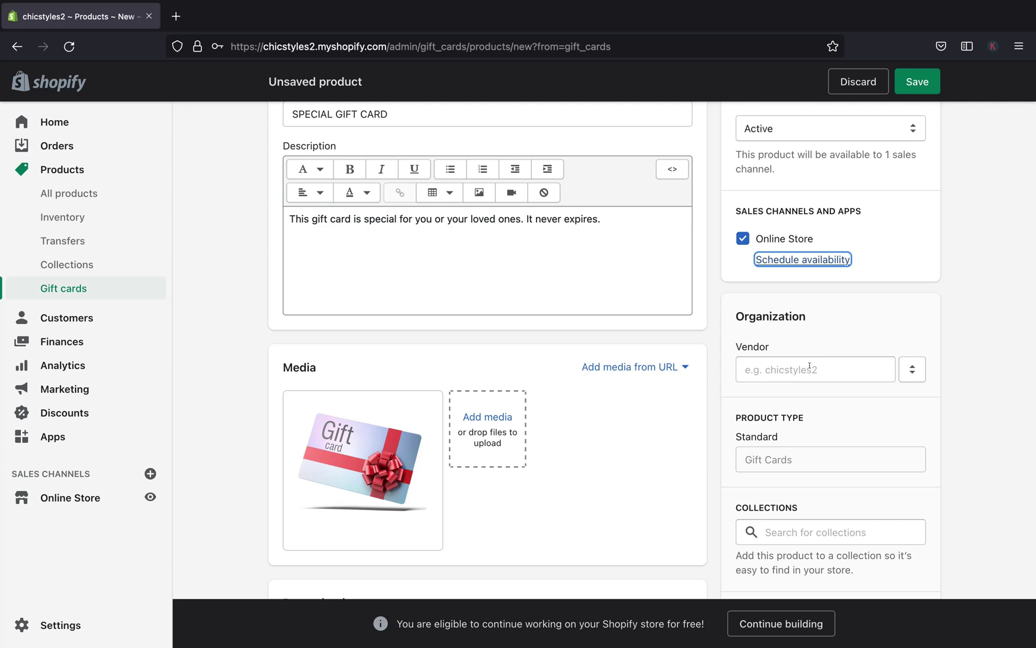
Set the vendor to chicstyles2 and add the gift card to the Home page collection
{"action": "left_click", "coordinate": [809, 365]}
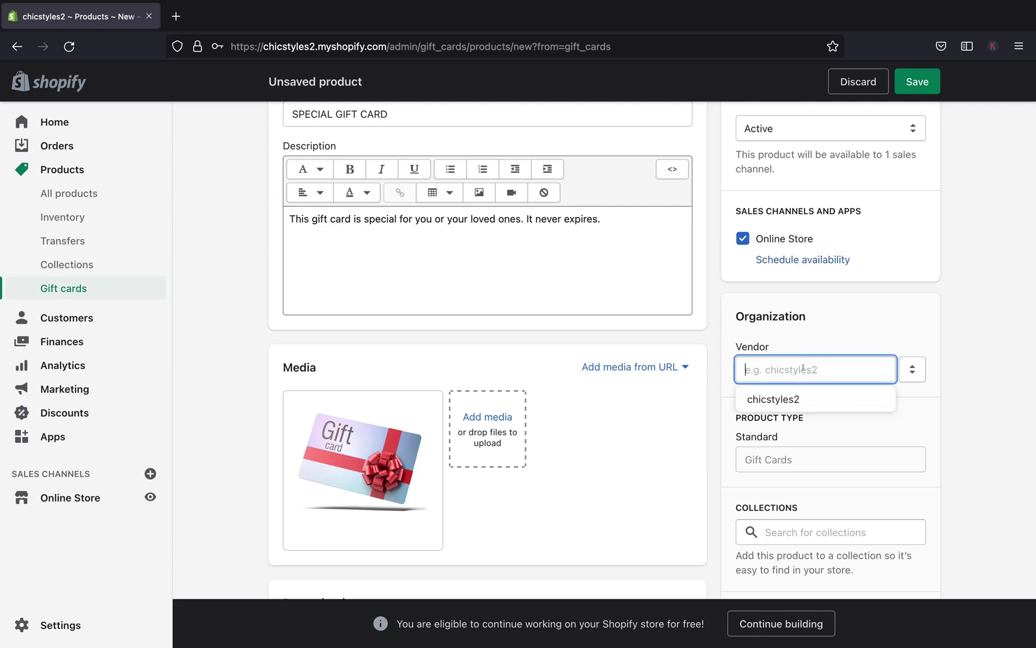
{"action": "left_click", "coordinate": [774, 398]}
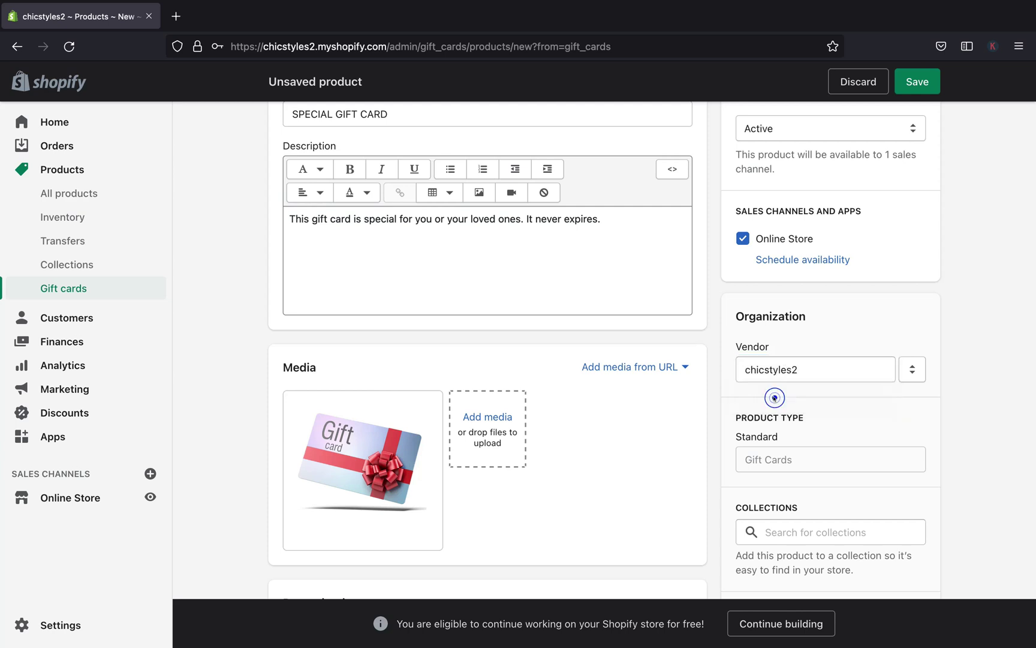
{"action": "scroll", "coordinate": [792, 355], "scroll_direction": "down", "scroll_amount": 3}
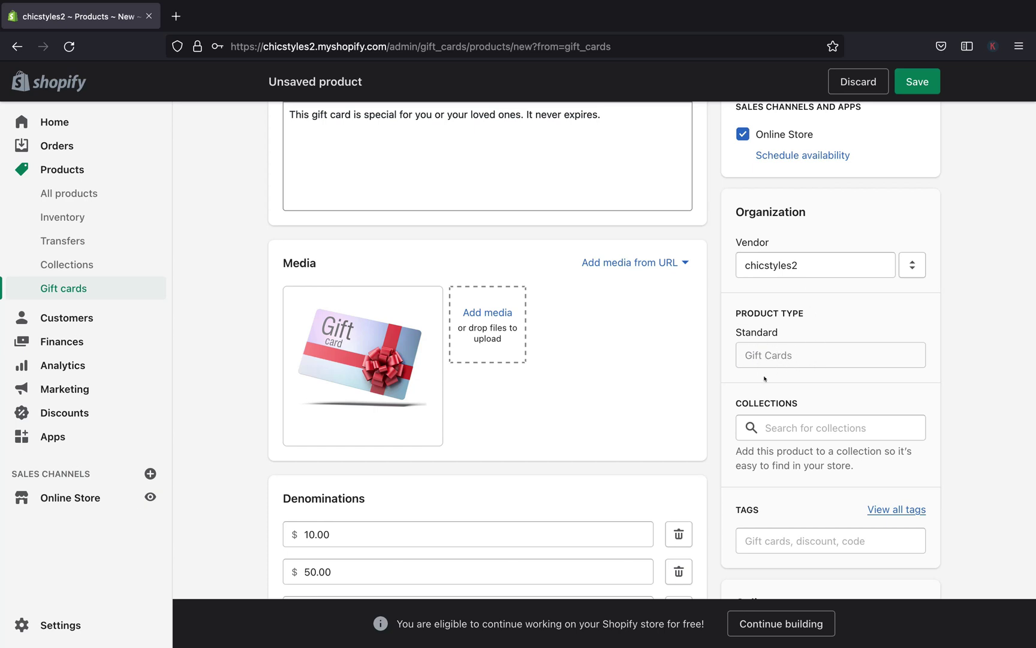
{"action": "left_click", "coordinate": [777, 428]}
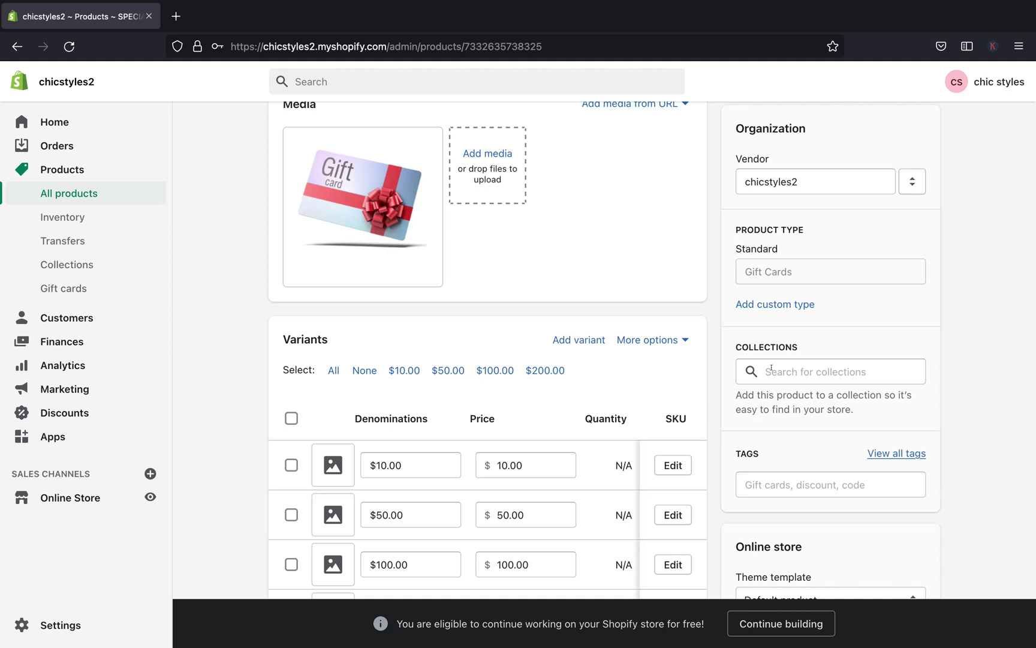
{"action": "left_click", "coordinate": [771, 370]}
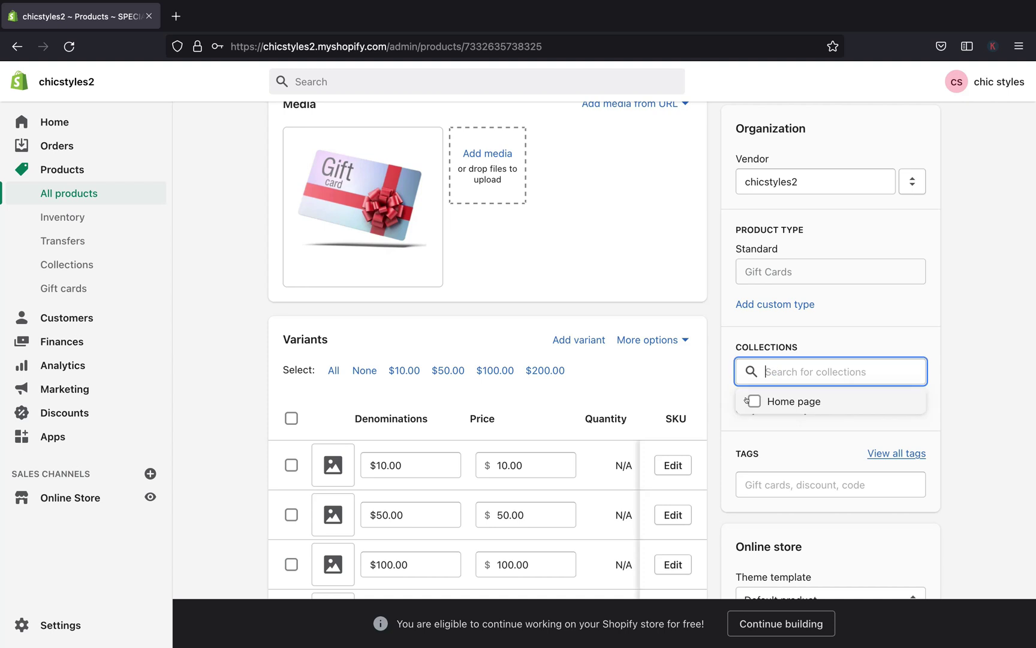
{"action": "left_click", "coordinate": [754, 401]}
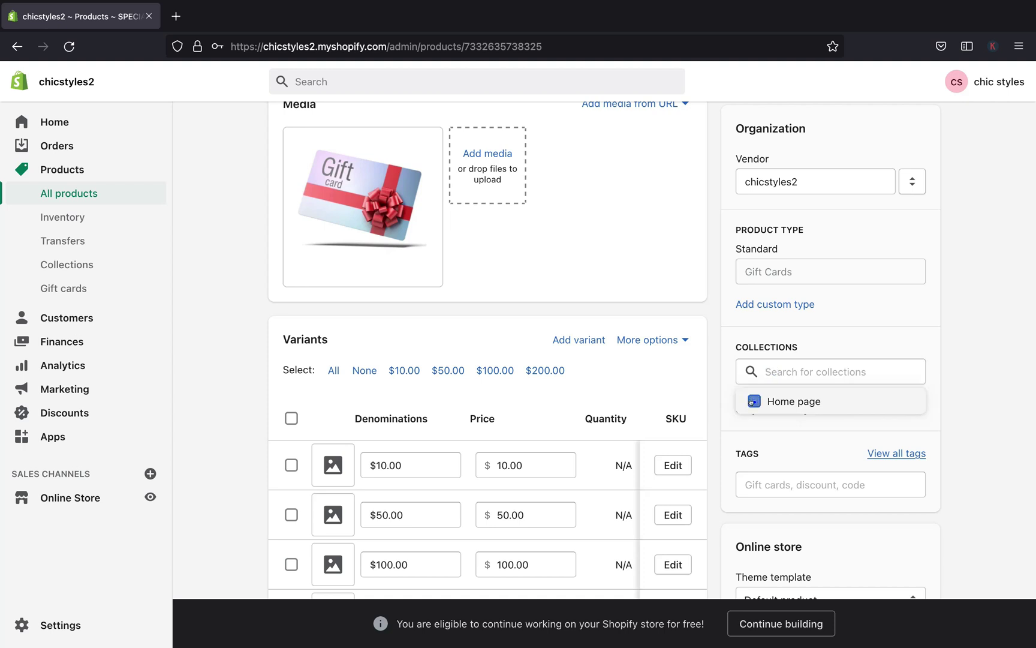
Add the new tag "gift card" to the product
{"action": "scroll", "coordinate": [764, 373], "scroll_direction": "down", "scroll_amount": 2}
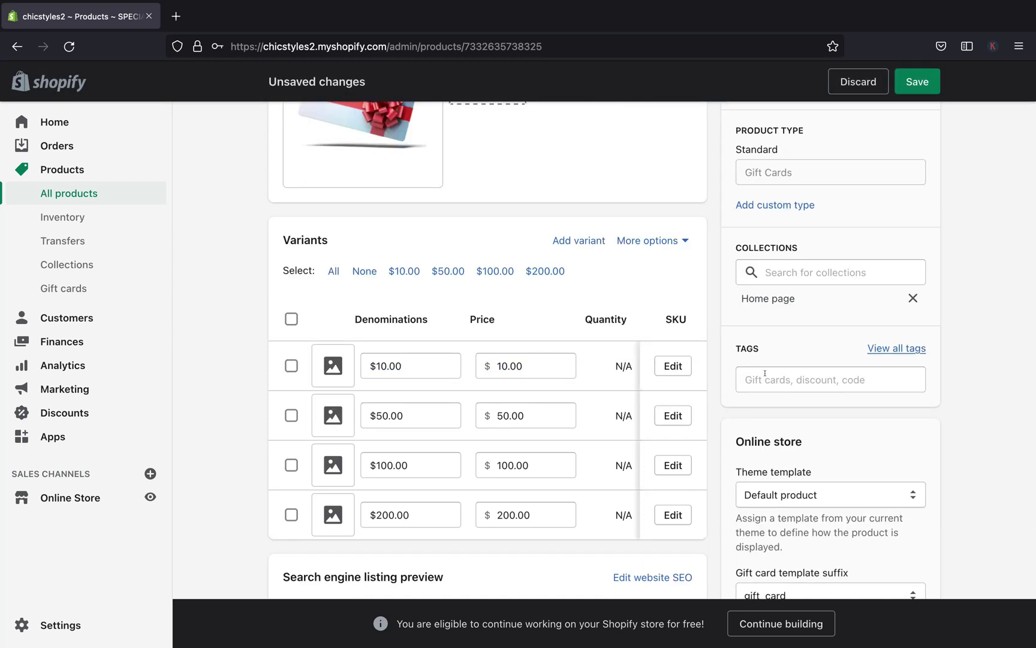
{"action": "left_click", "coordinate": [764, 373]}
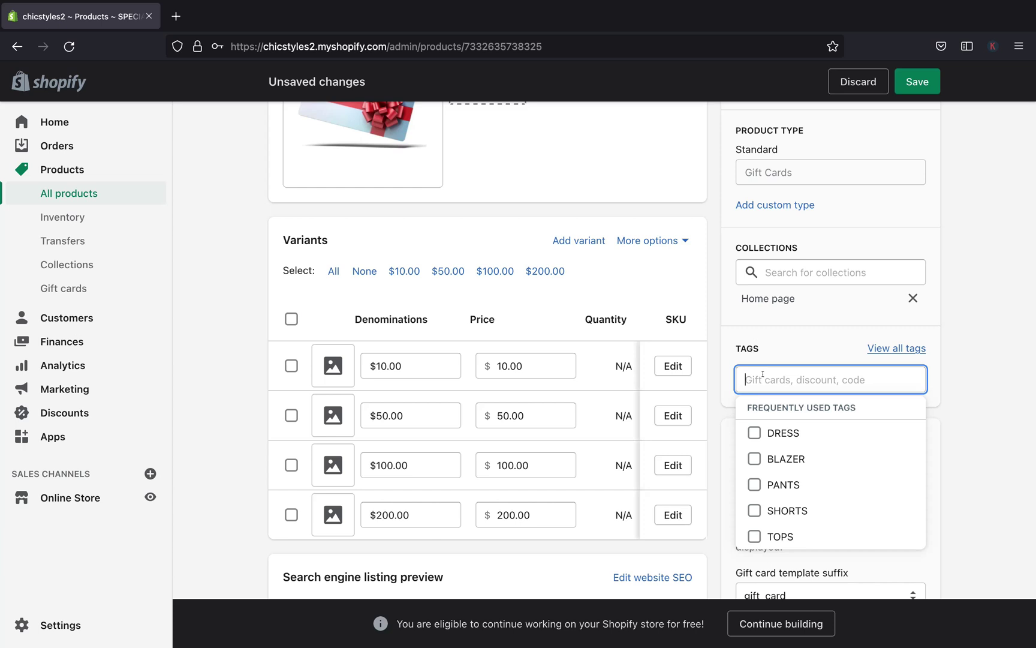
{"action": "type", "text": "gif"}
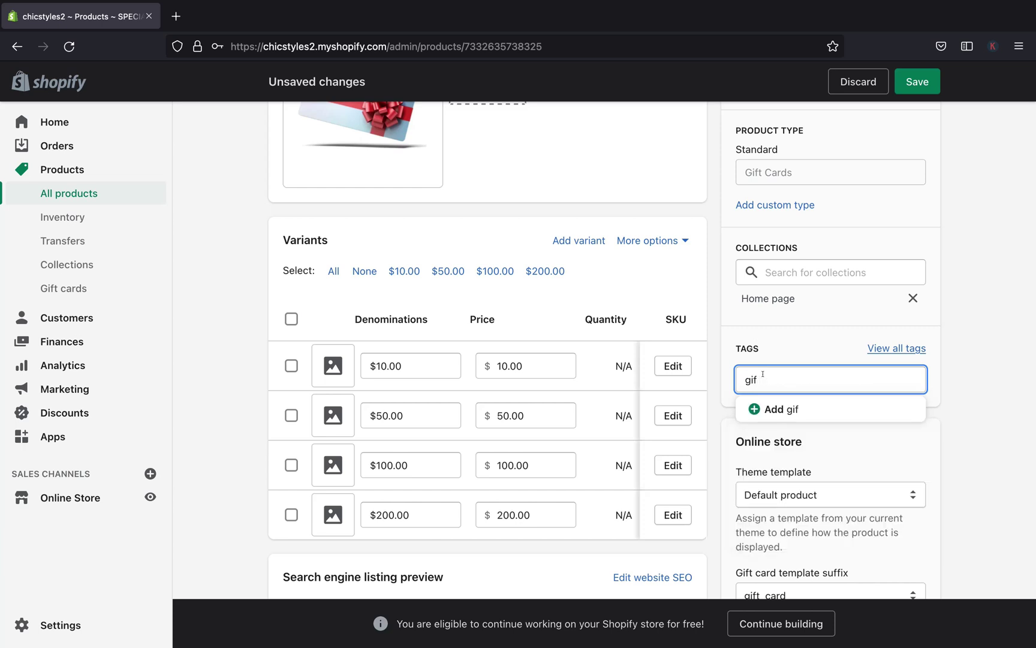
{"action": "type", "text": "t card"}
{"action": "left_click", "coordinate": [752, 409]}
{"action": "scroll", "coordinate": [804, 471], "scroll_direction": "down", "scroll_amount": 3}
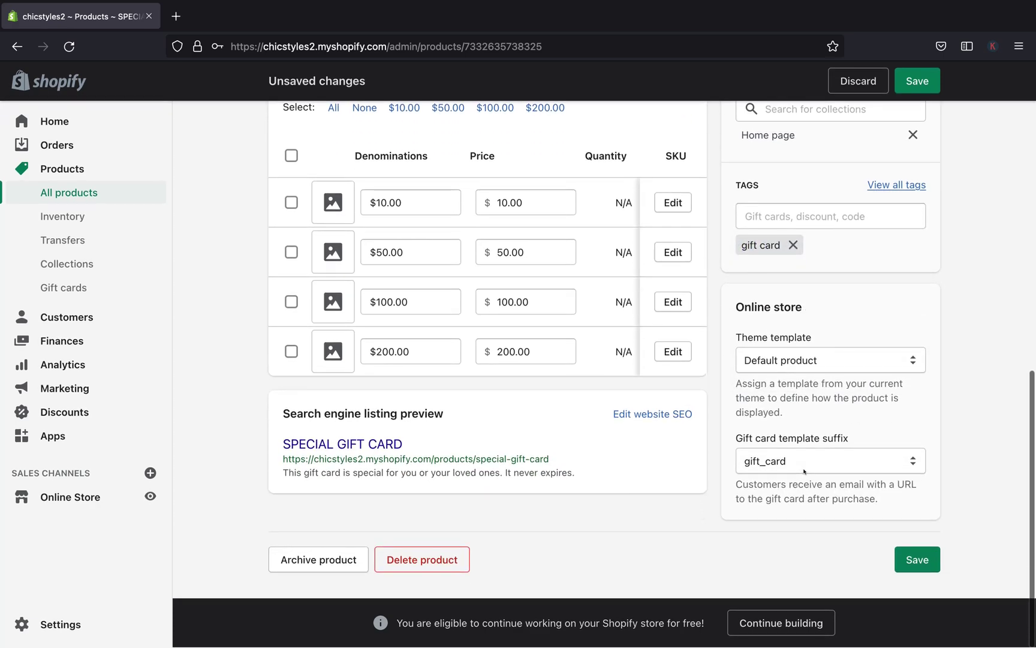
Save the changes made to the gift card product
{"action": "scroll", "coordinate": [848, 318], "scroll_direction": "up", "scroll_amount": 3}
{"action": "scroll", "coordinate": [848, 318], "scroll_direction": "up", "scroll_amount": 6}
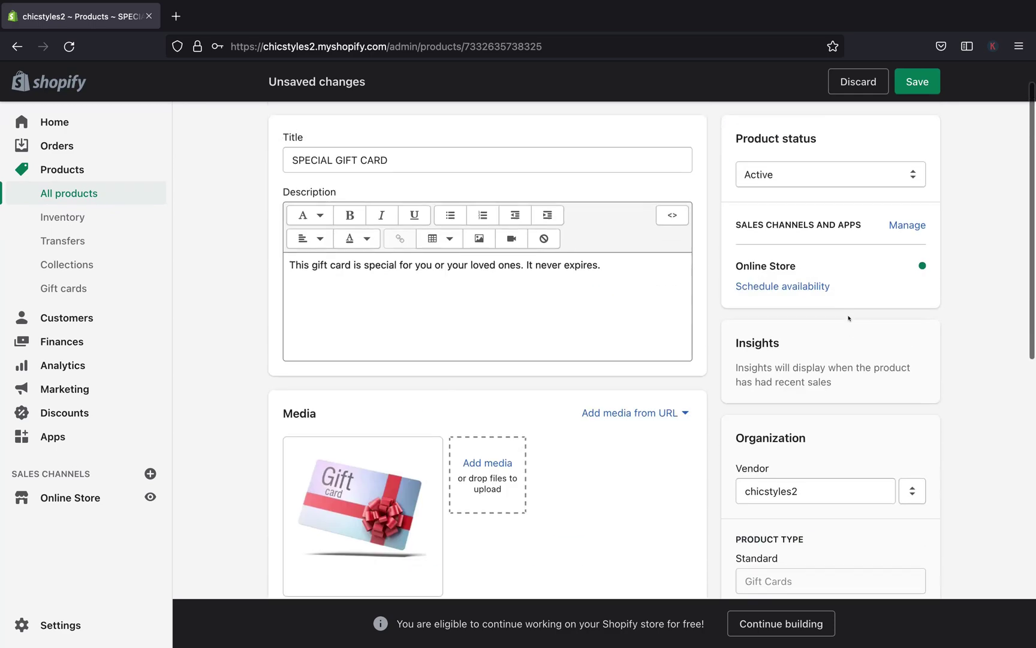
{"action": "left_click", "coordinate": [919, 80]}
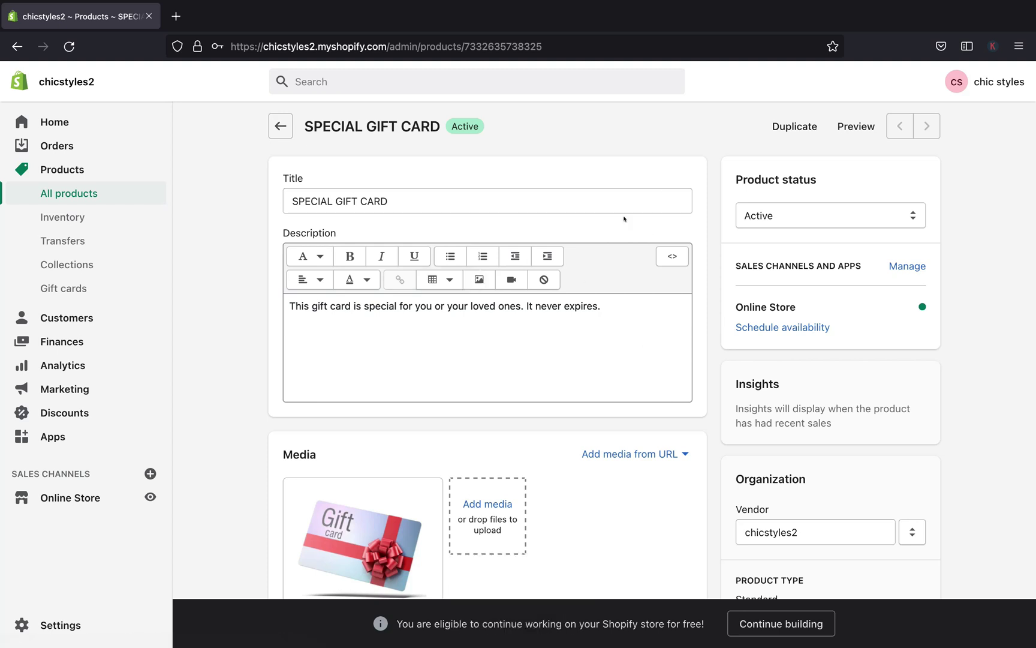
Open the SPECIAL GIFT CARD product from the gift card section's list of gift card products
{"action": "left_click", "coordinate": [291, 131]}
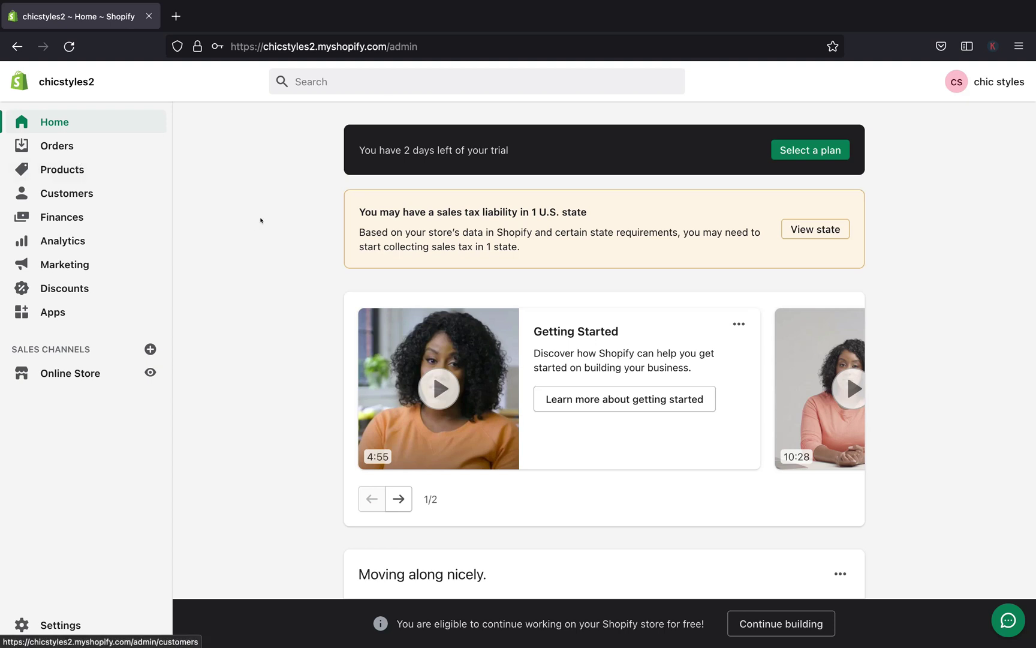
{"action": "left_click", "coordinate": [62, 168]}
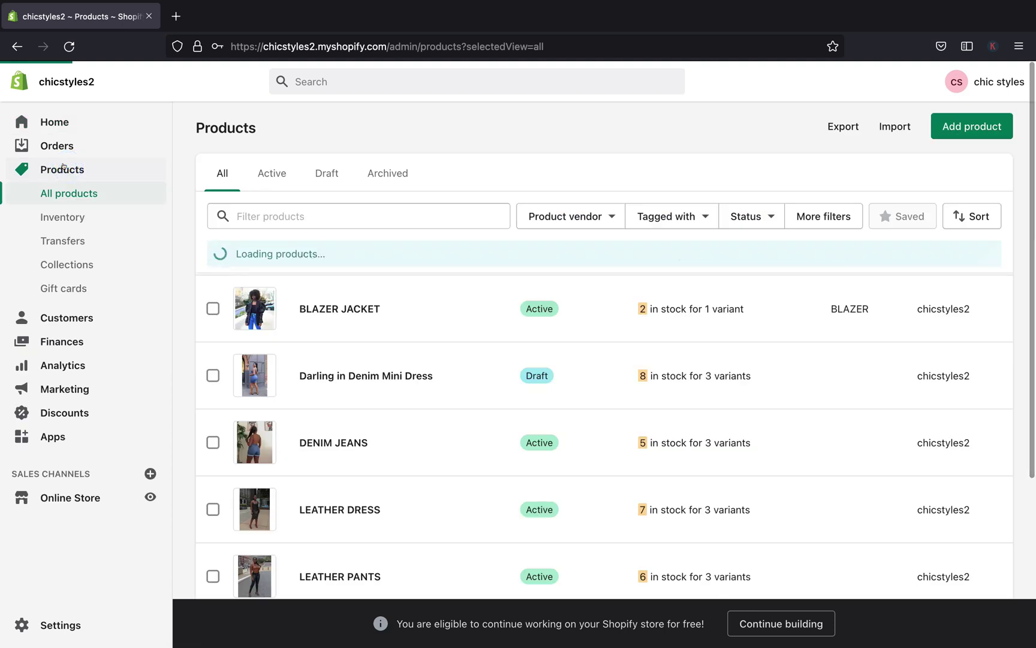
{"action": "left_click", "coordinate": [62, 294]}
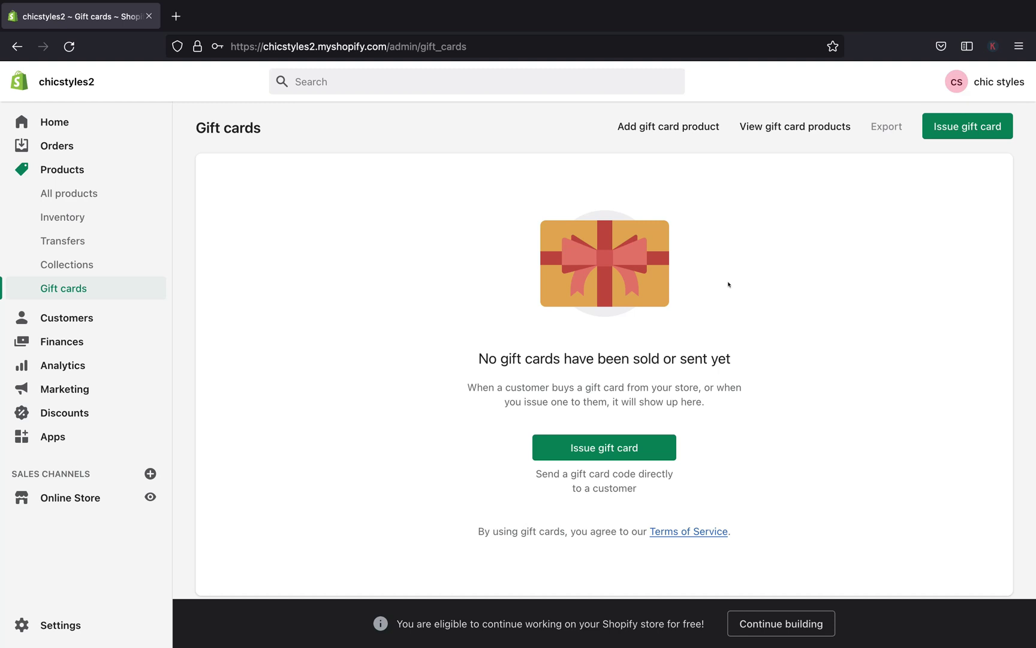
{"action": "left_click", "coordinate": [785, 128]}
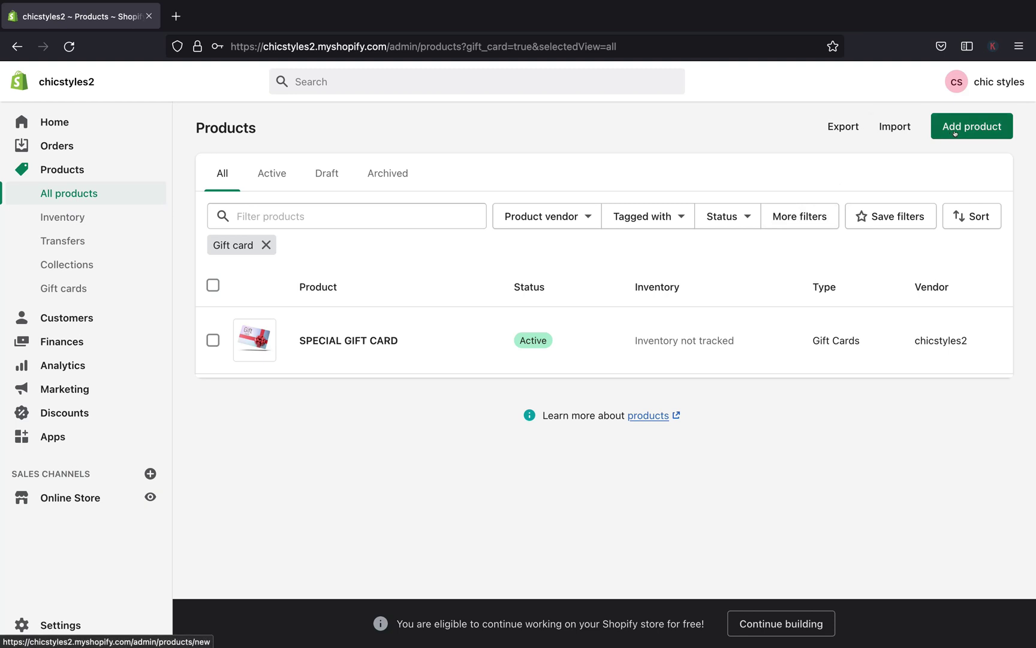
{"action": "left_click", "coordinate": [654, 343]}
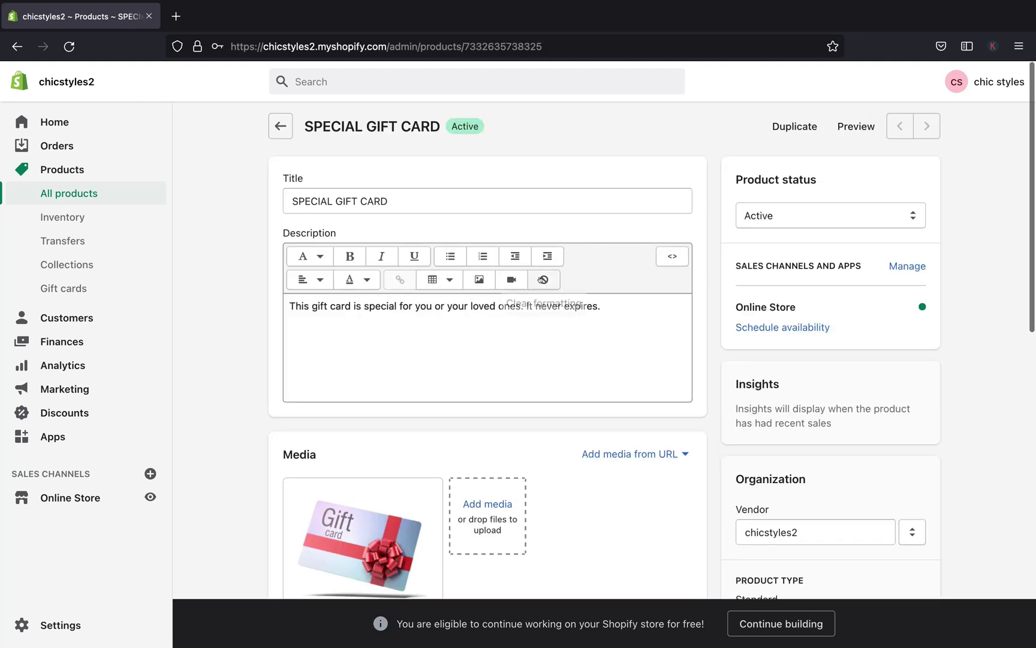
Review the gift card's product details and its $10.00, $50.00 and $100.00 variant pages, and return to the product
{"action": "scroll", "coordinate": [474, 427], "scroll_direction": "down", "scroll_amount": 3}
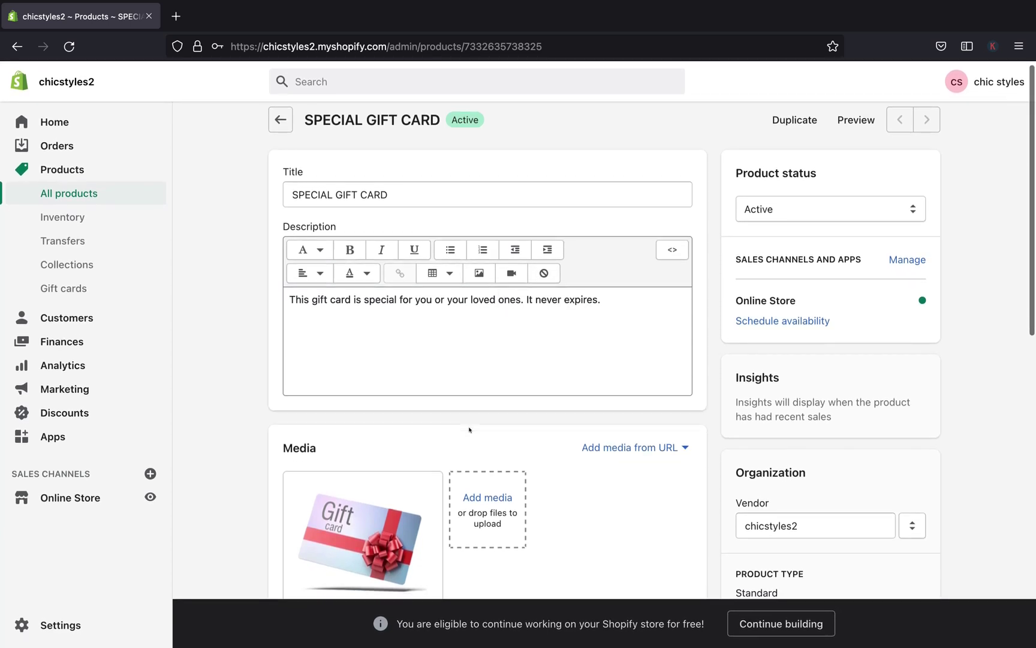
{"action": "scroll", "coordinate": [469, 430], "scroll_direction": "up", "scroll_amount": 3}
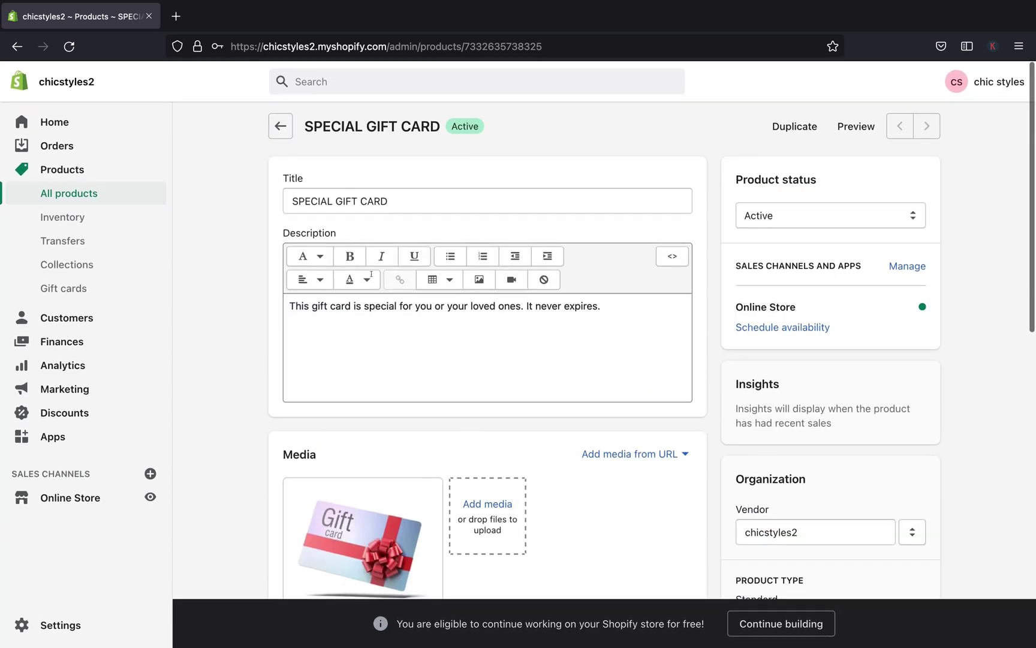
{"action": "scroll", "coordinate": [390, 307], "scroll_direction": "down", "scroll_amount": 8}
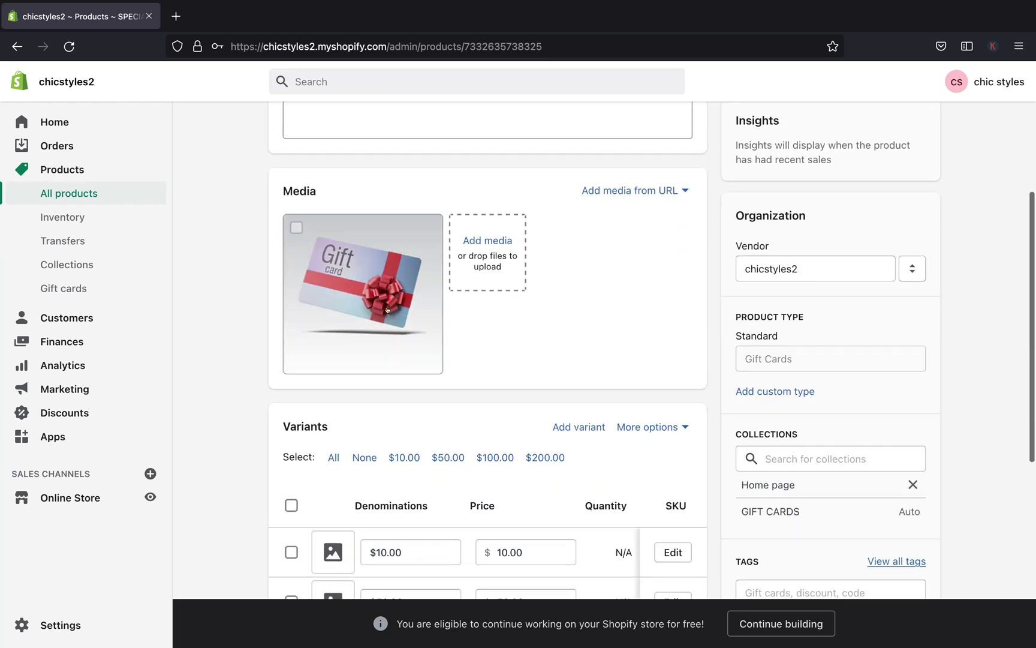
{"action": "scroll", "coordinate": [390, 307], "scroll_direction": "down", "scroll_amount": 1}
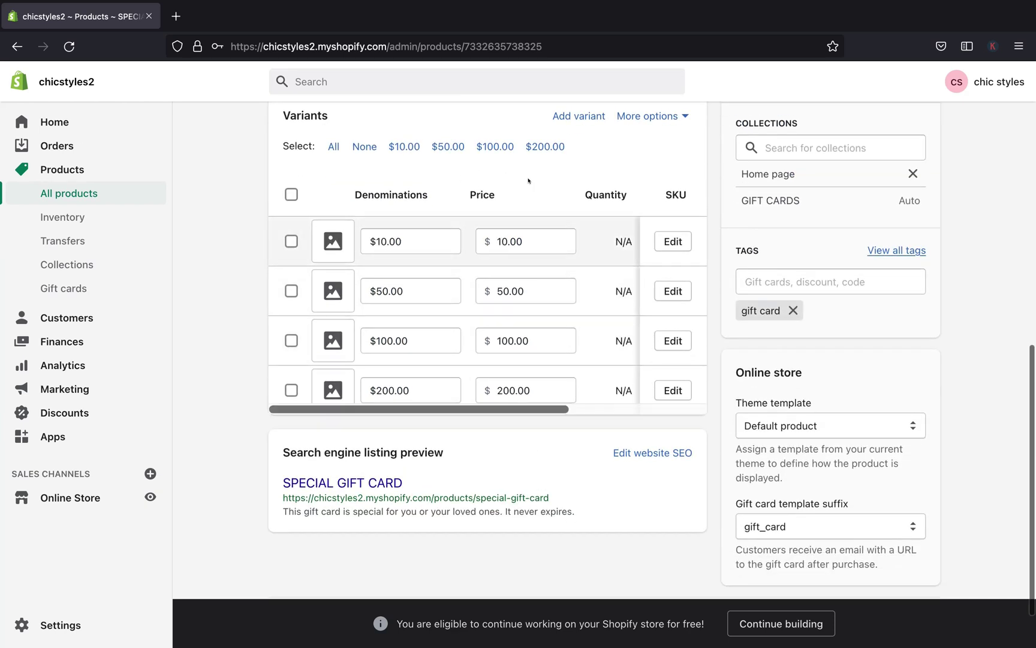
{"action": "scroll", "coordinate": [474, 338], "scroll_direction": "down", "scroll_amount": 1}
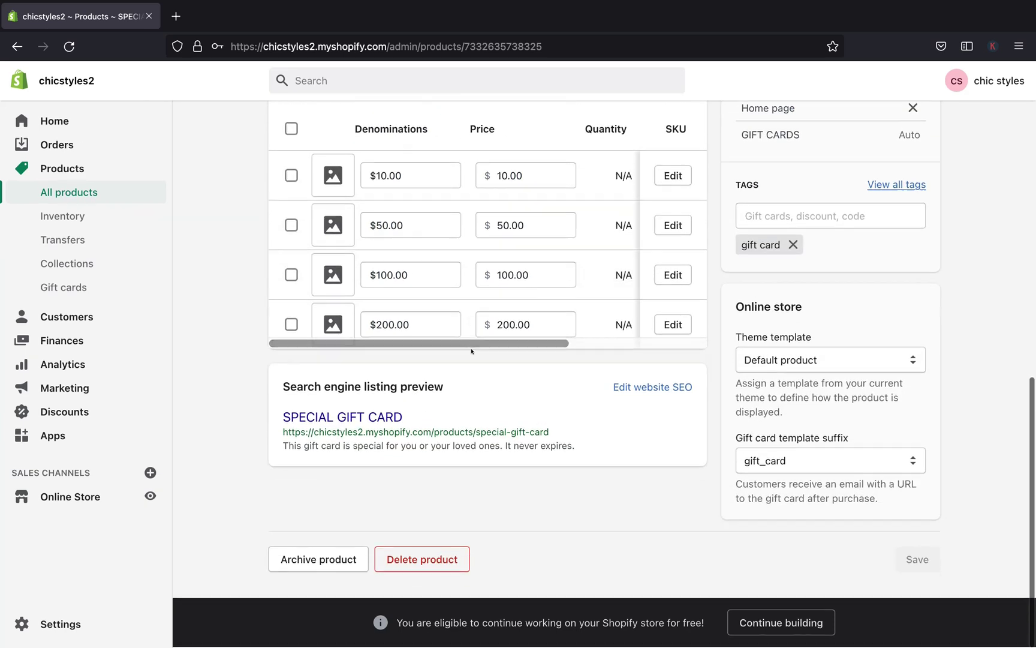
{"action": "scroll", "coordinate": [474, 344], "scroll_direction": "up", "scroll_amount": 3}
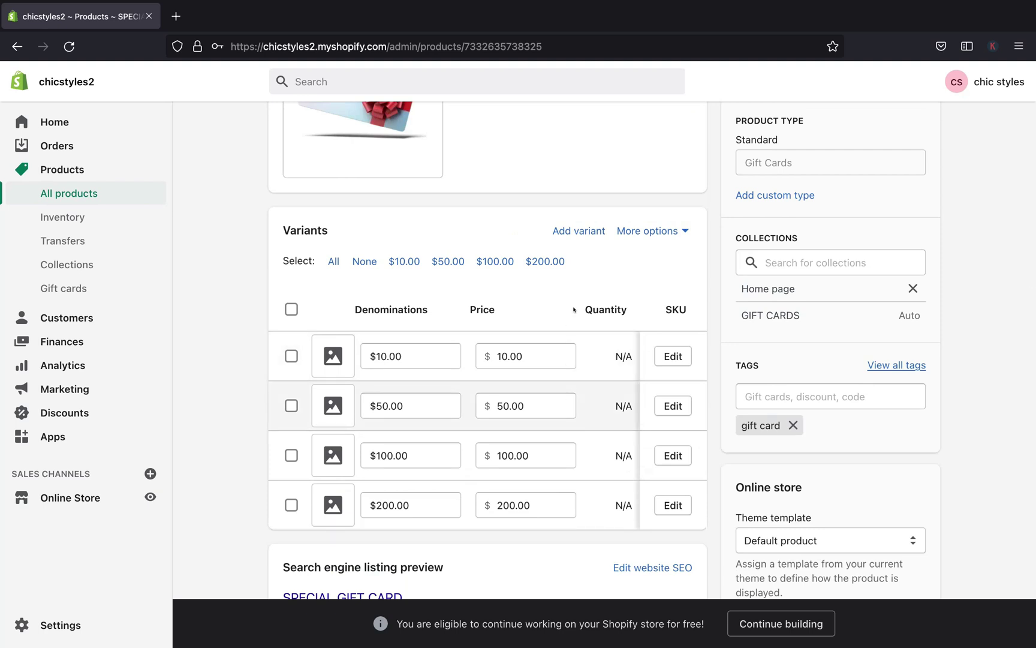
{"action": "left_click", "coordinate": [670, 353]}
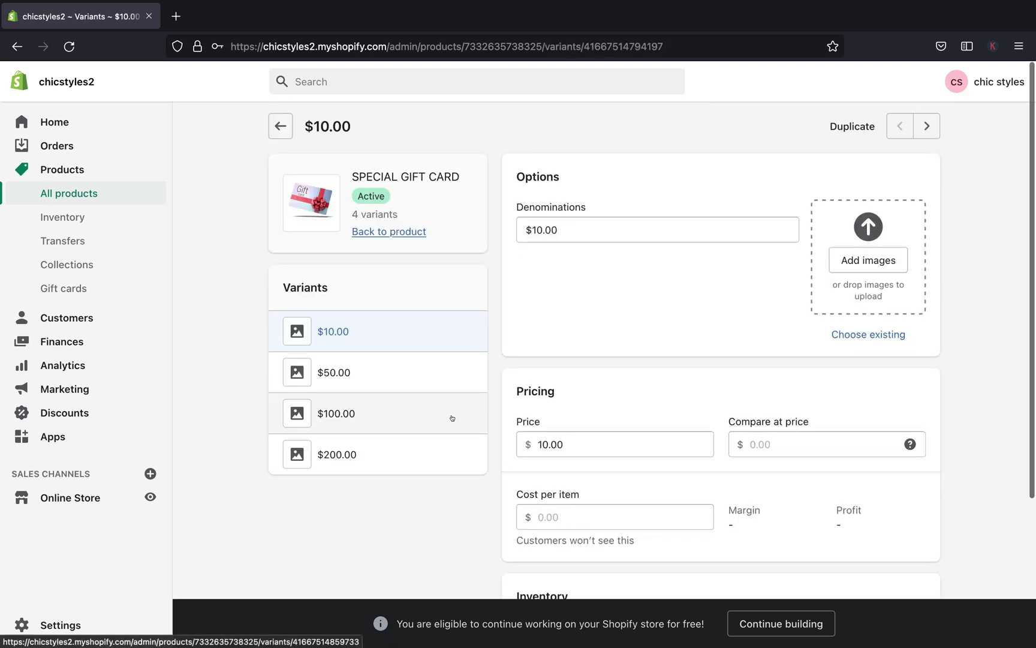
{"action": "left_click", "coordinate": [410, 370]}
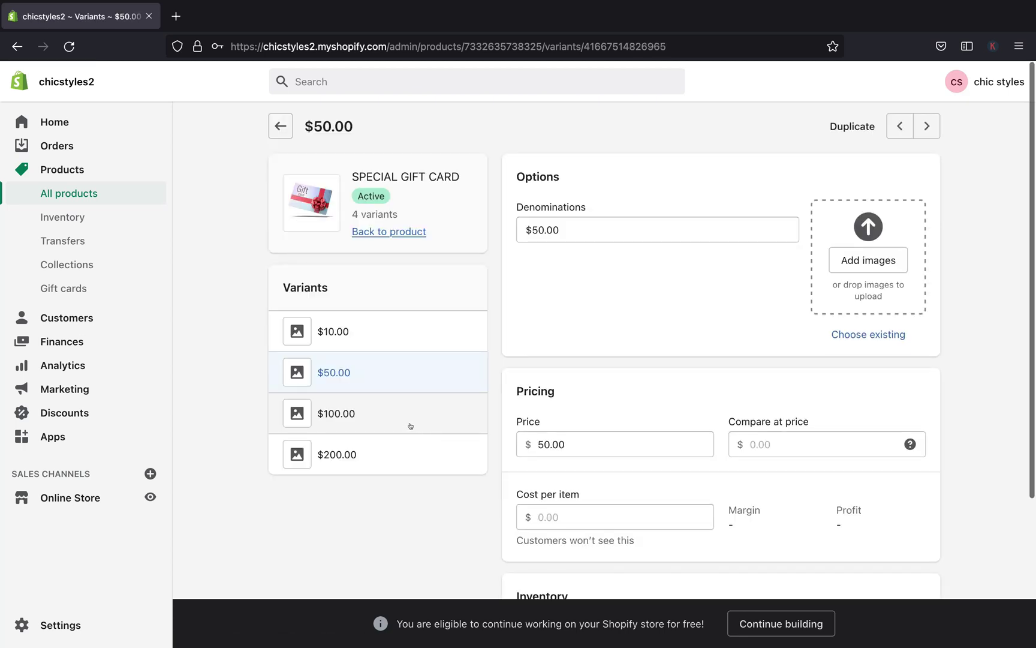
{"action": "left_click", "coordinate": [410, 423]}
{"action": "left_click", "coordinate": [278, 124]}
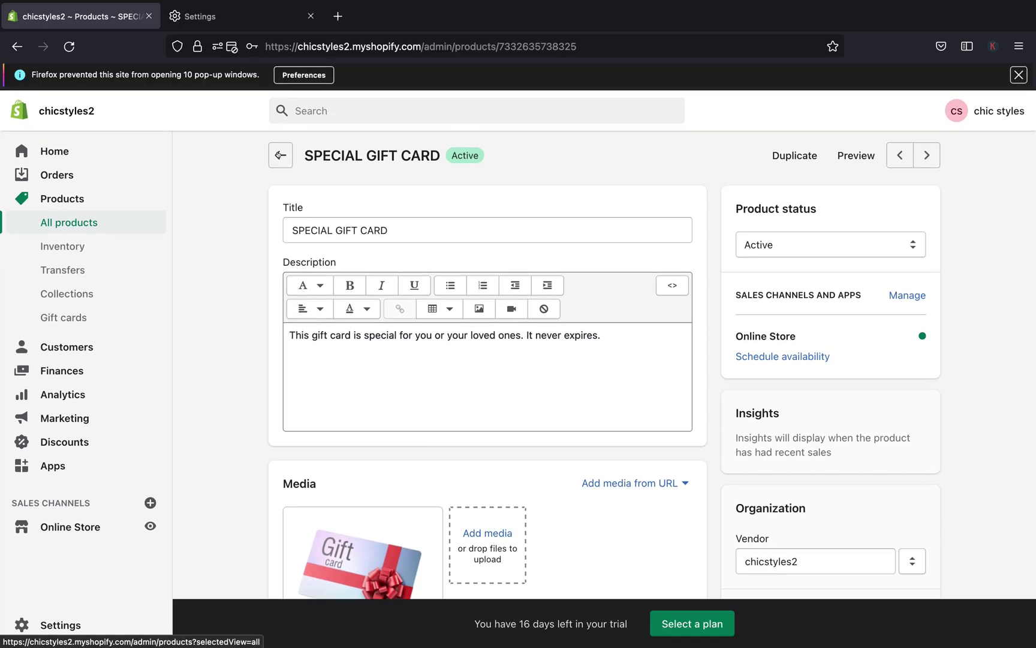
Examine the saved SPECIAL GIFT CARD page from its description through media, denominations, tags and search engine listing
{"action": "left_click", "coordinate": [279, 156]}
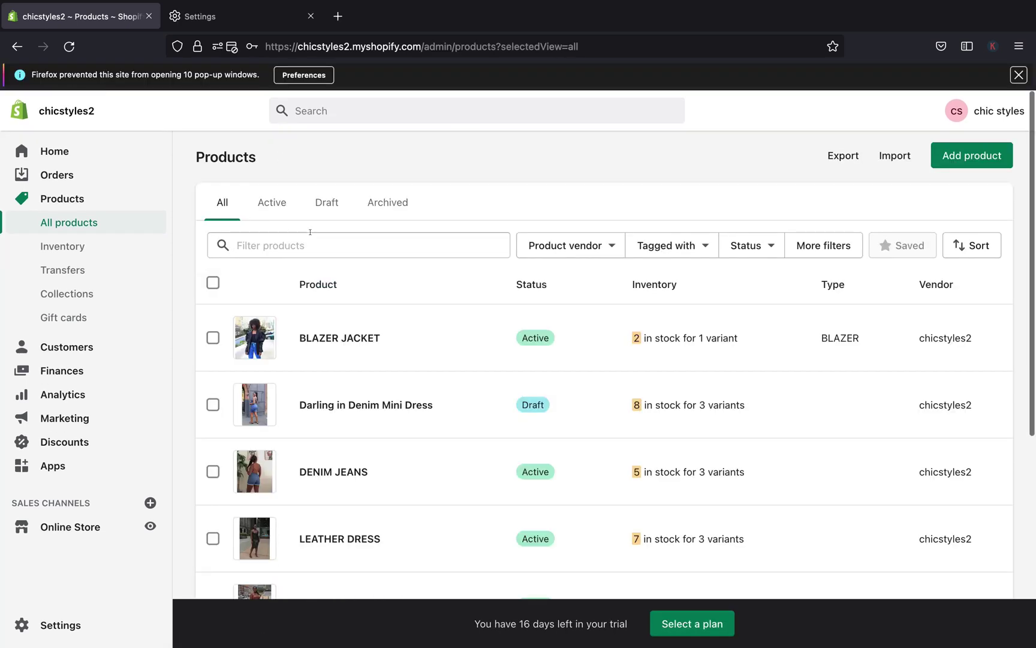
{"action": "key", "text": "alt+Left"}
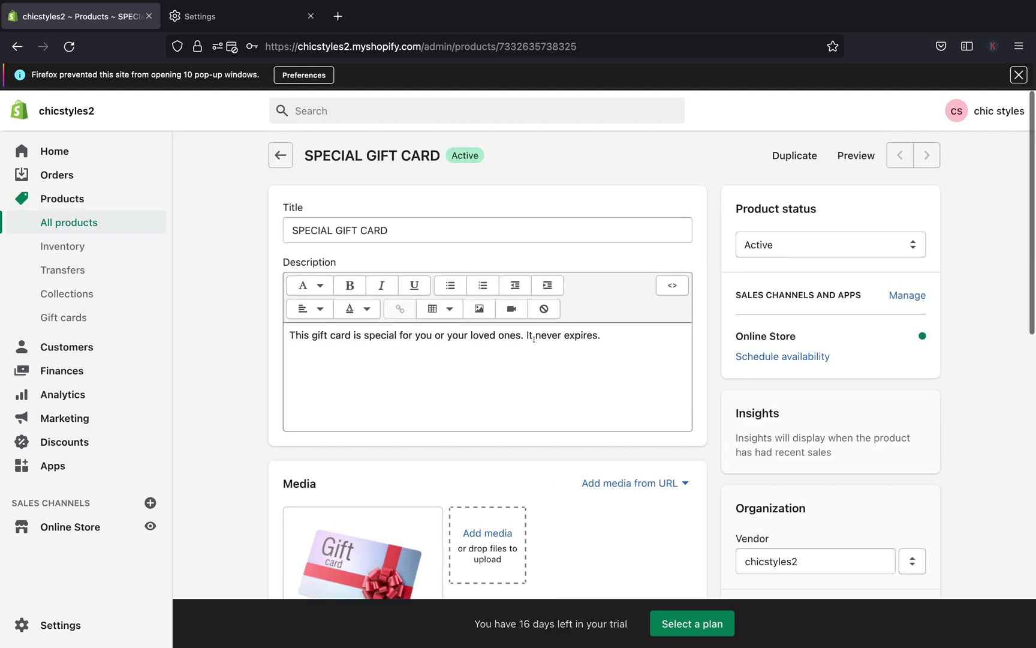
{"action": "scroll", "coordinate": [449, 258], "scroll_direction": "down", "scroll_amount": 5}
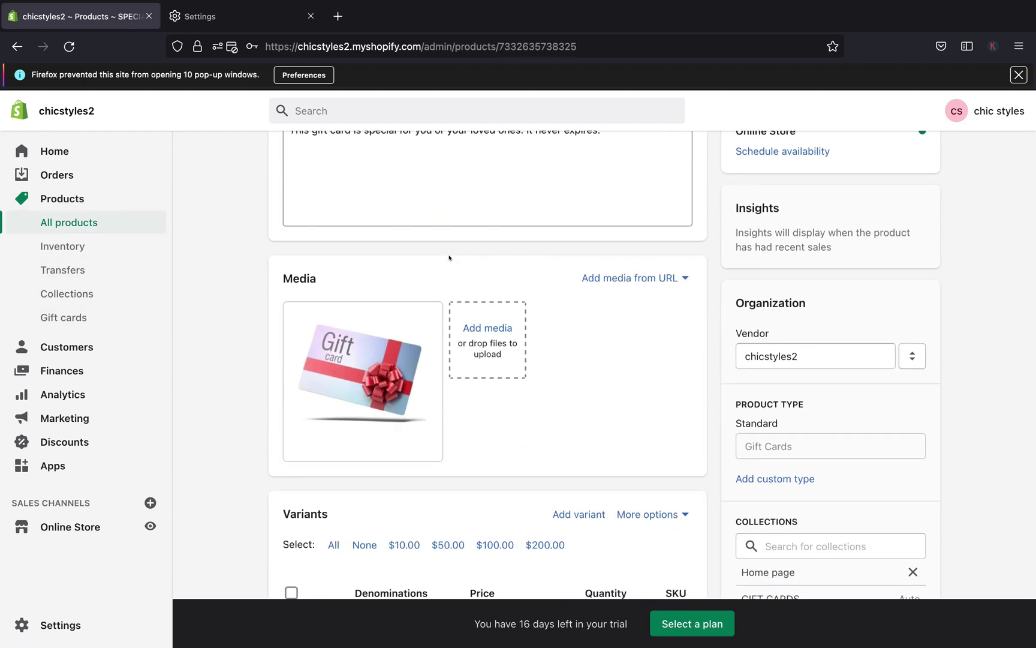
{"action": "scroll", "coordinate": [449, 257], "scroll_direction": "down", "scroll_amount": 5}
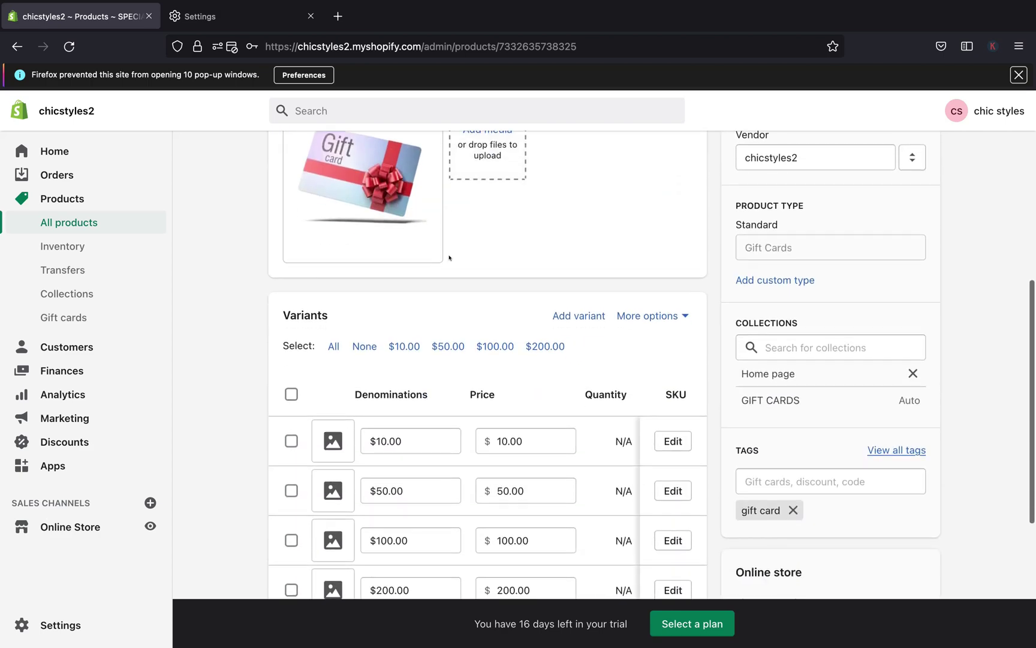
{"action": "scroll", "coordinate": [450, 258], "scroll_direction": "down", "scroll_amount": 5}
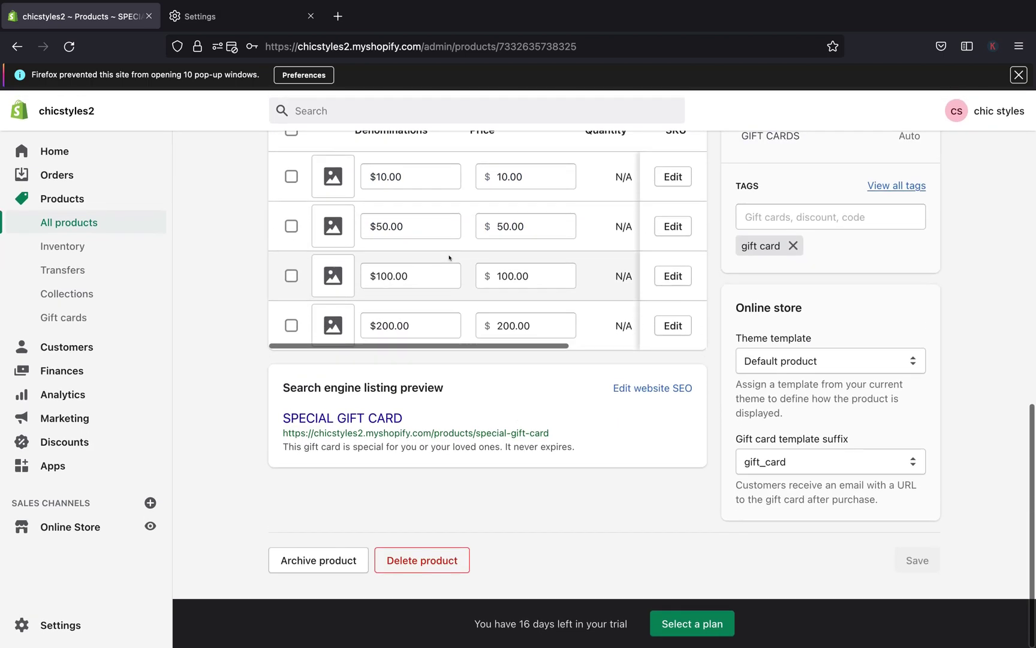
{"action": "scroll", "coordinate": [454, 270], "scroll_direction": "up", "scroll_amount": 10}
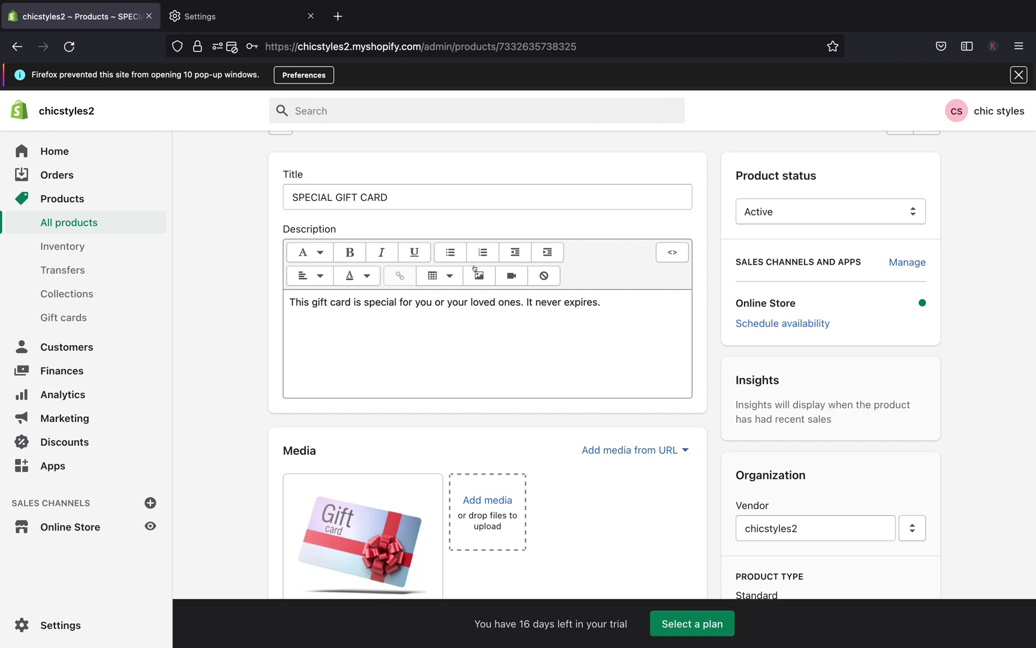